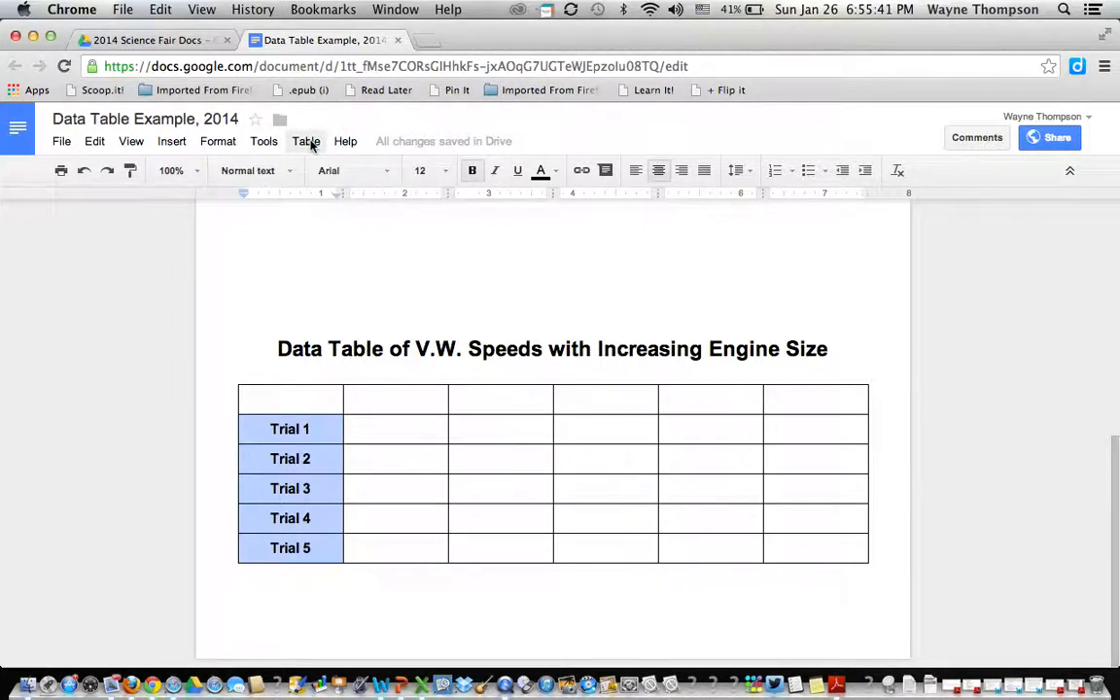
Set the cell background of the five Trial cells to light green 1 in Table properties.
left_click(310, 141)
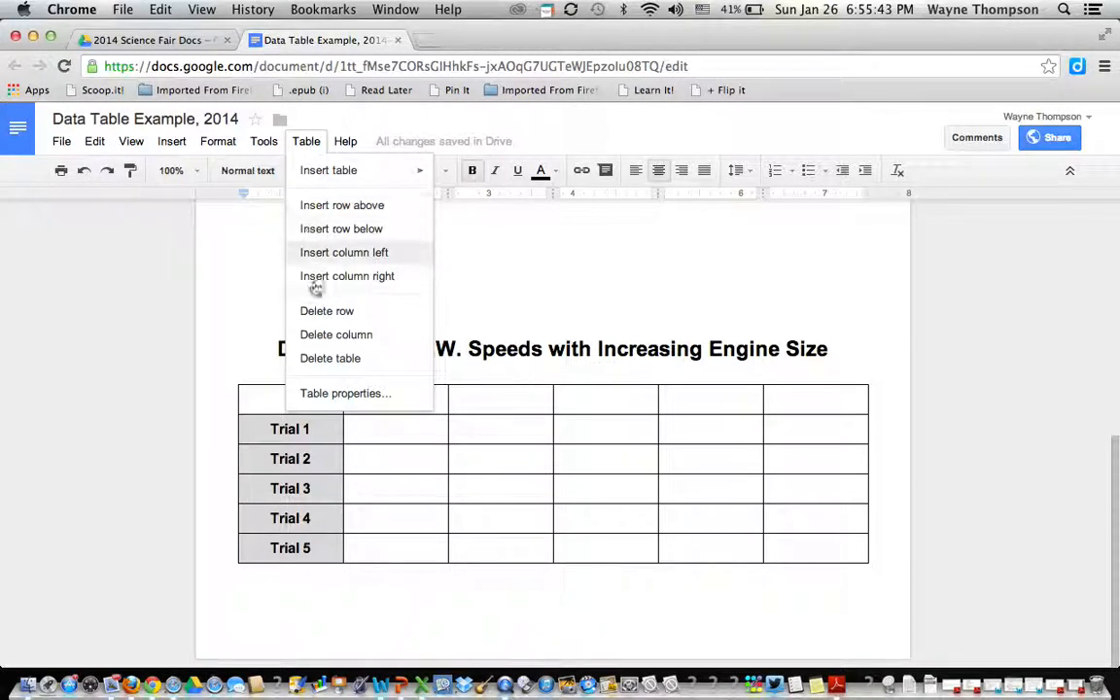
left_click(322, 394)
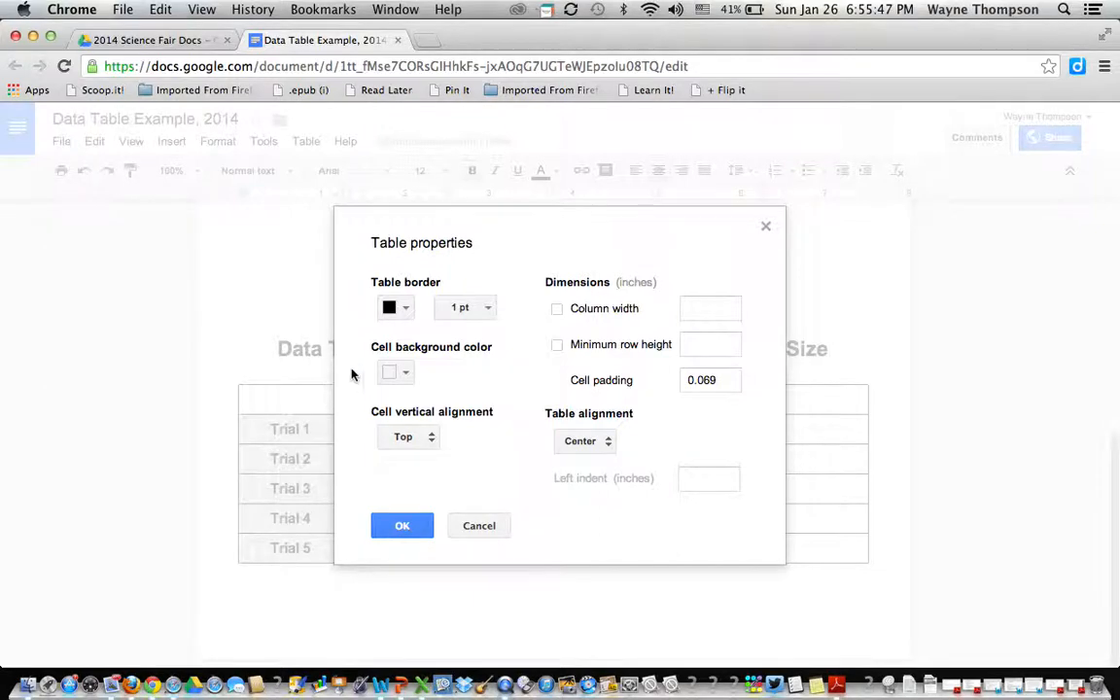
left_click(408, 375)
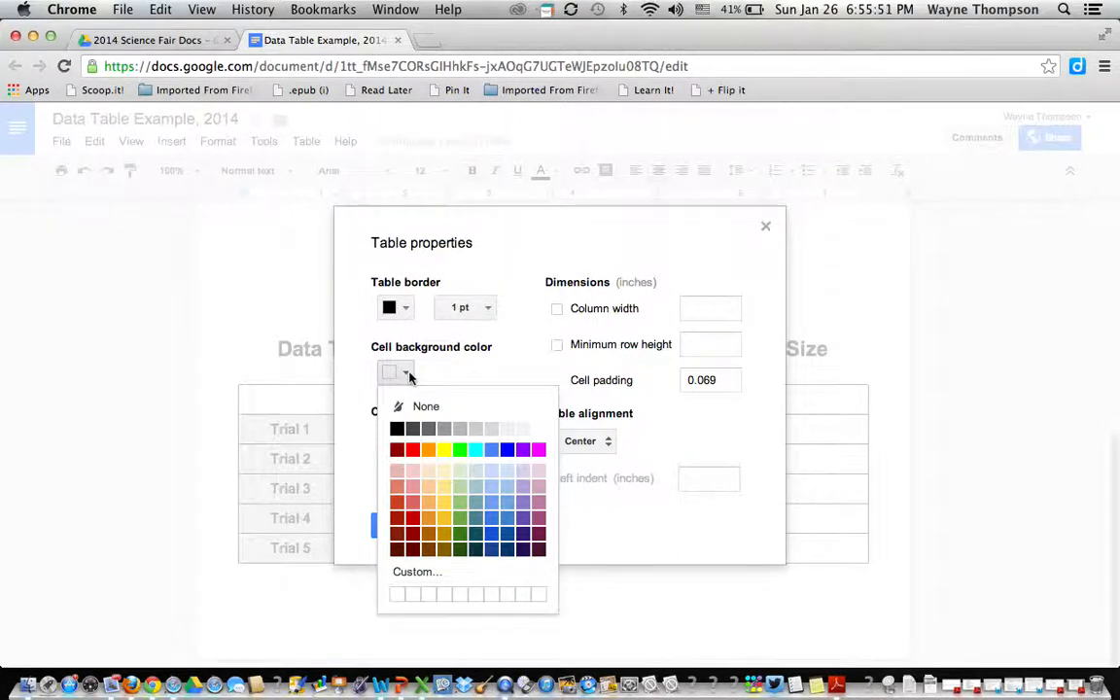
left_click(461, 503)
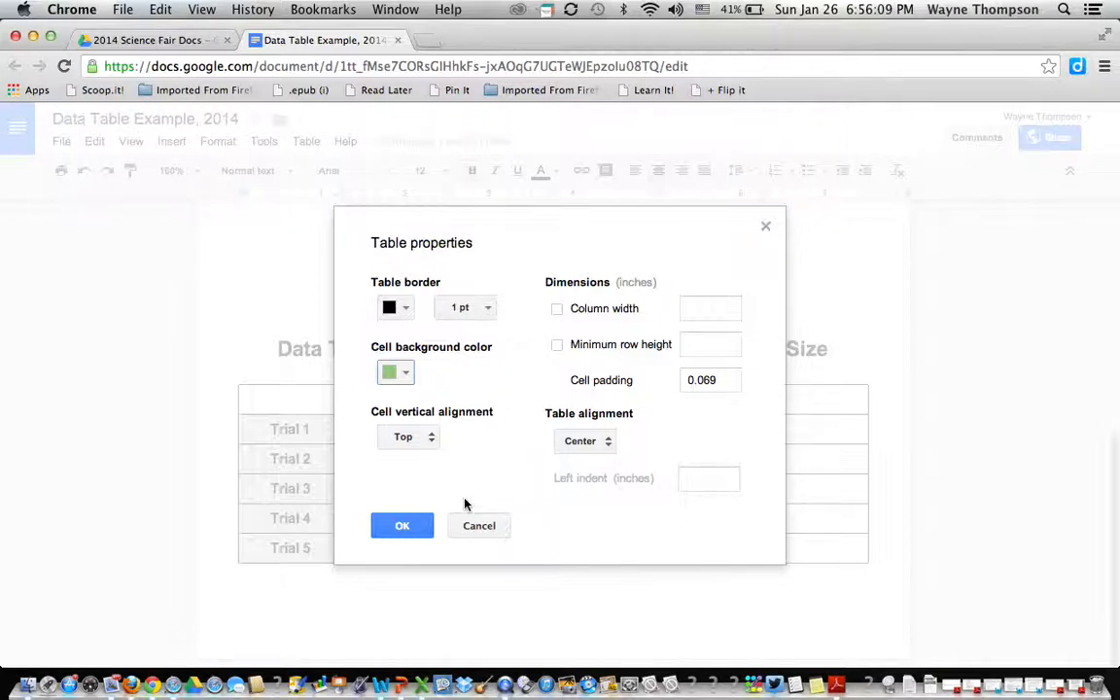
left_click(400, 526)
double_click(398, 525)
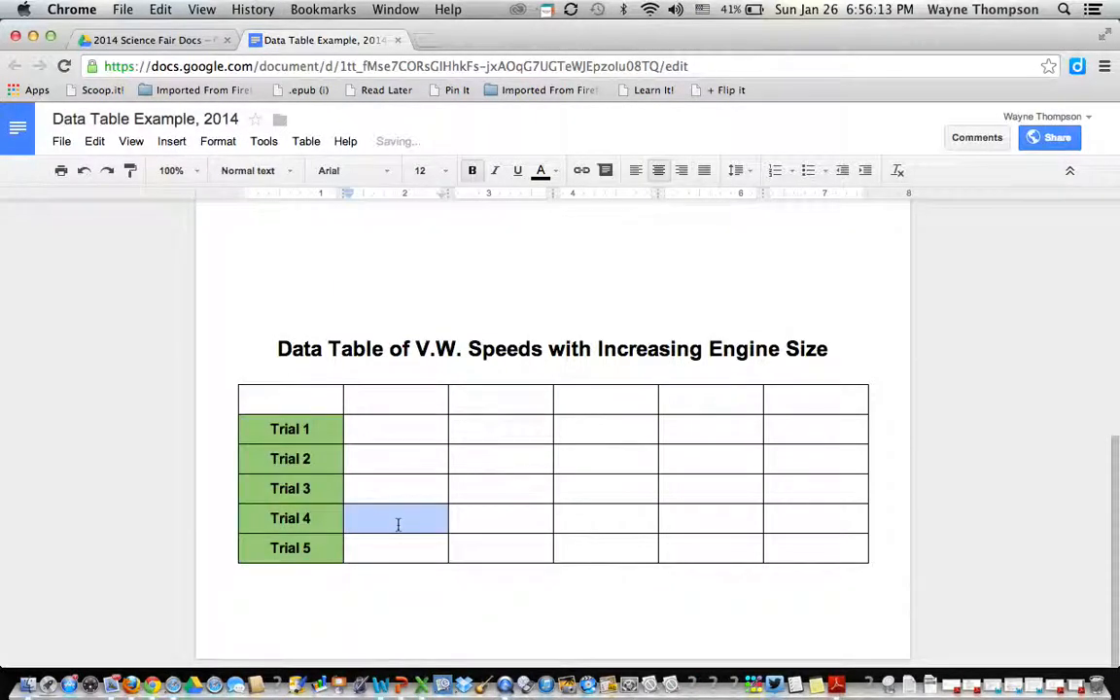
left_click(363, 405)
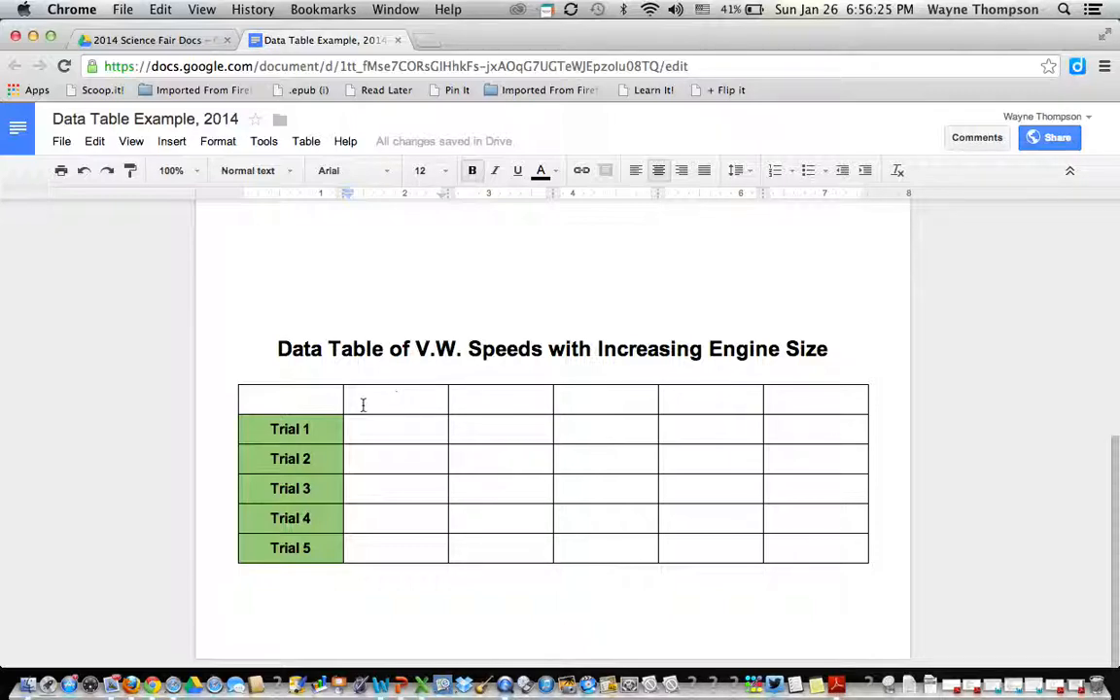
scroll(361, 404, "up", 10)
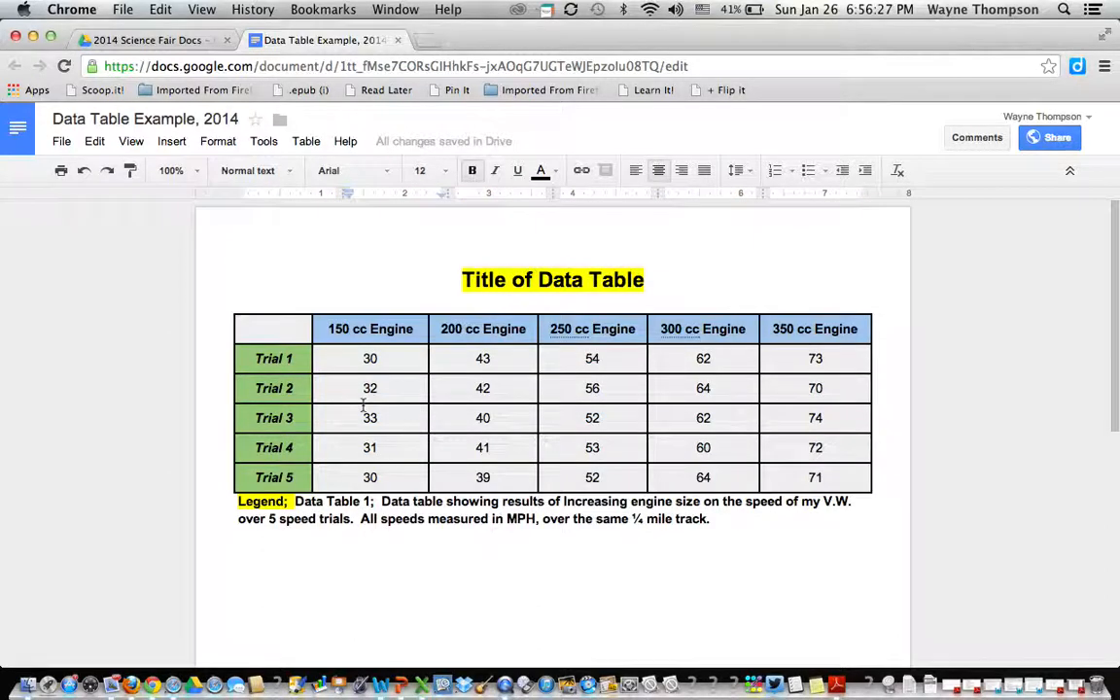
scroll(361, 405, "down", 4)
scroll(362, 405, "up", 2)
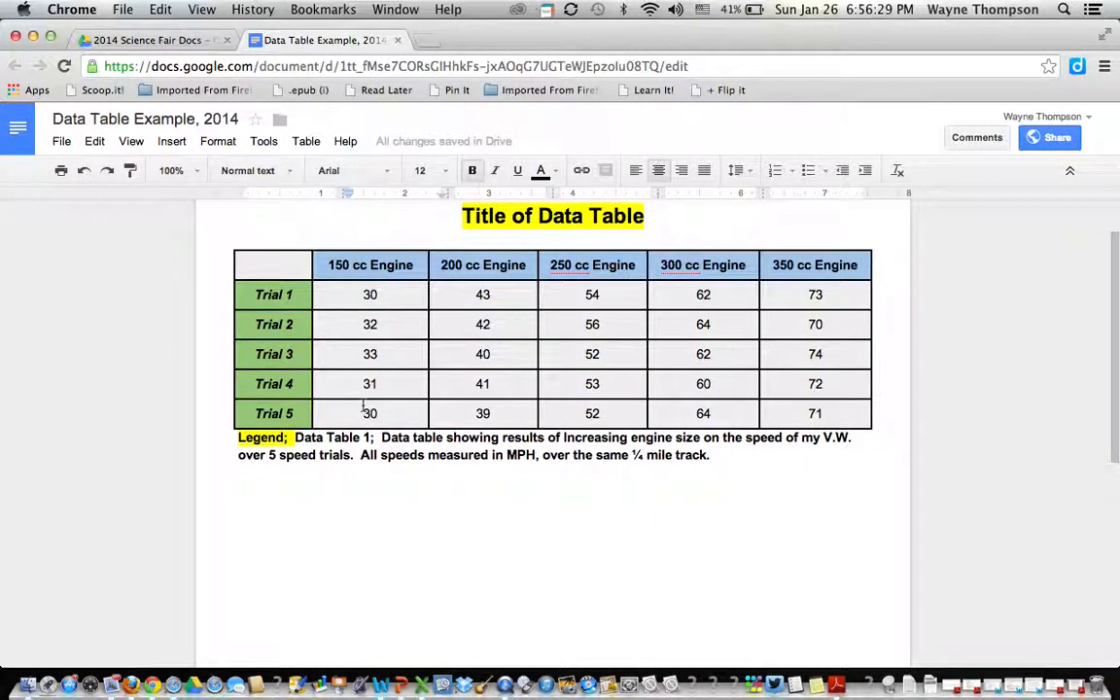
left_click(330, 264)
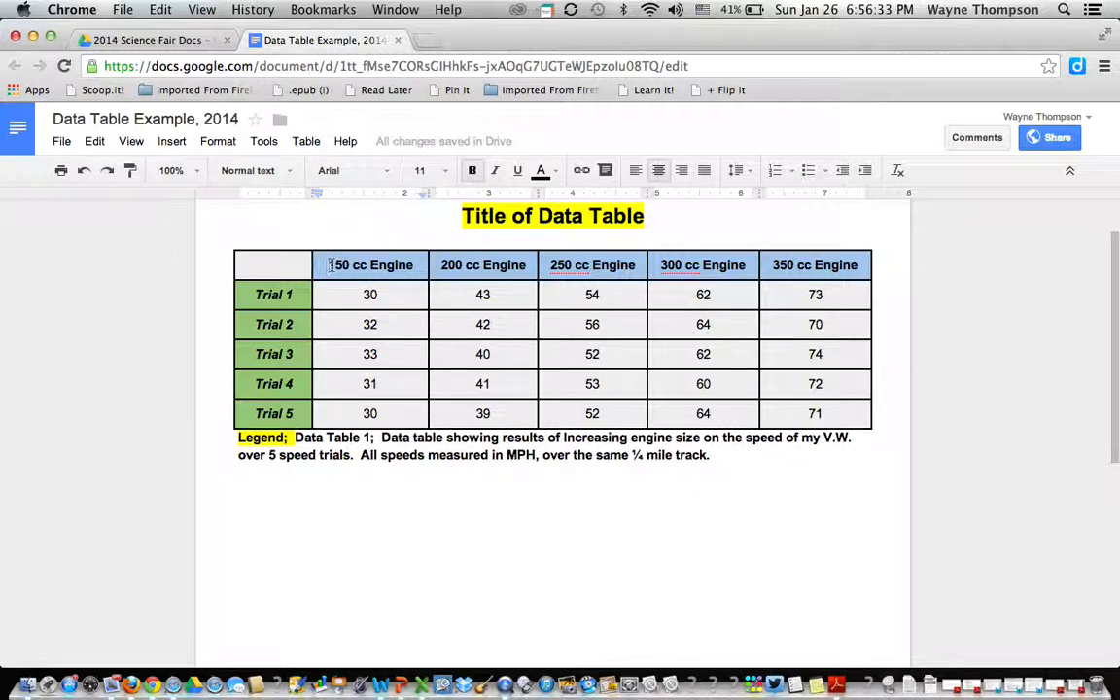
left_click_drag(332, 264, 826, 265)
key("ctrl+c")
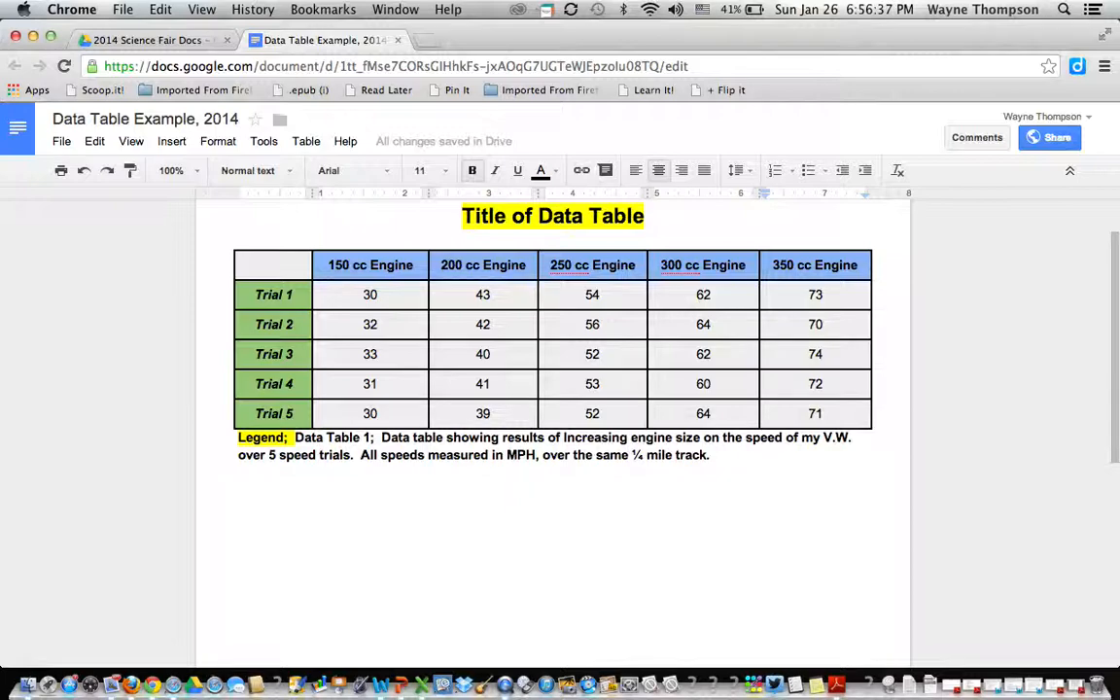
scroll(552, 418, "down", 6)
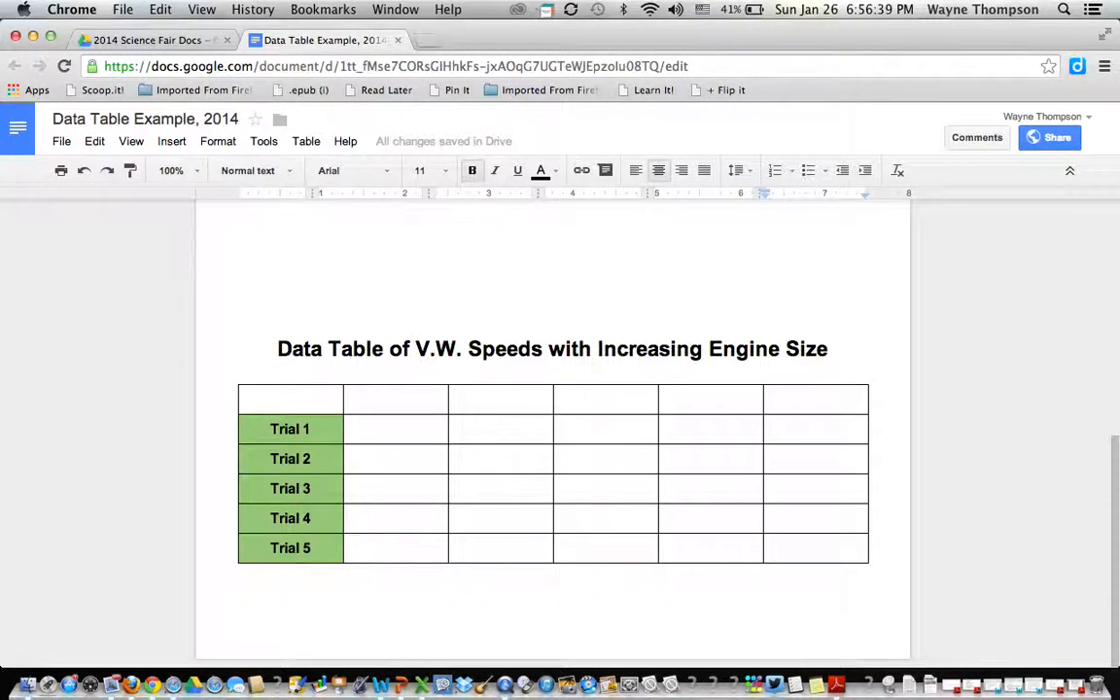
Paste the 150 cc Engine to 350 cc Engine labels into the header row.
left_click(383, 398)
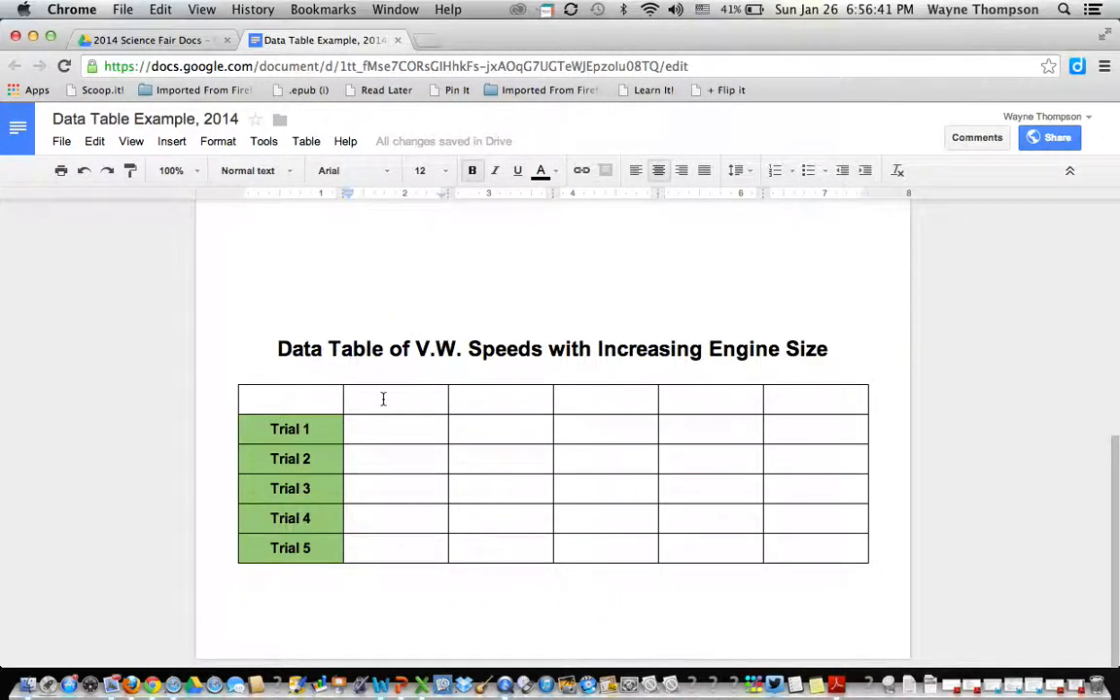
key("ctrl+v")
left_click(383, 437)
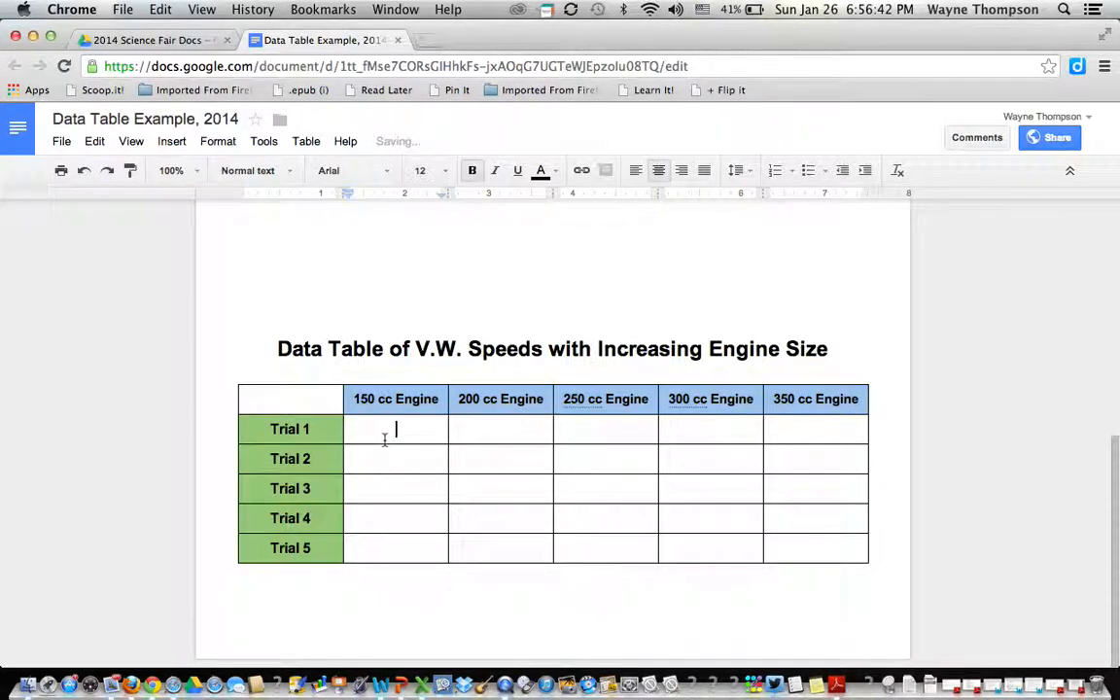
Give the five engine header cells a light red 2 background via Table properties.
left_click(354, 398)
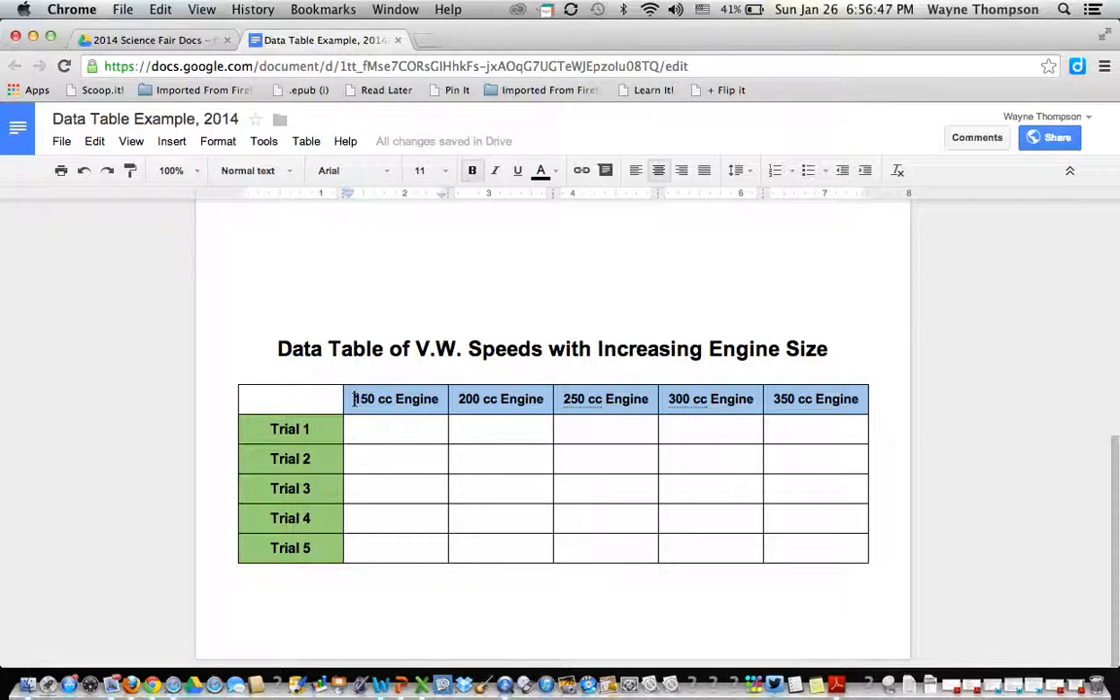
key("shift+Right")
key("shift+Right")
key("shift+Right")
key("shift+Right")
key("shift+Right")
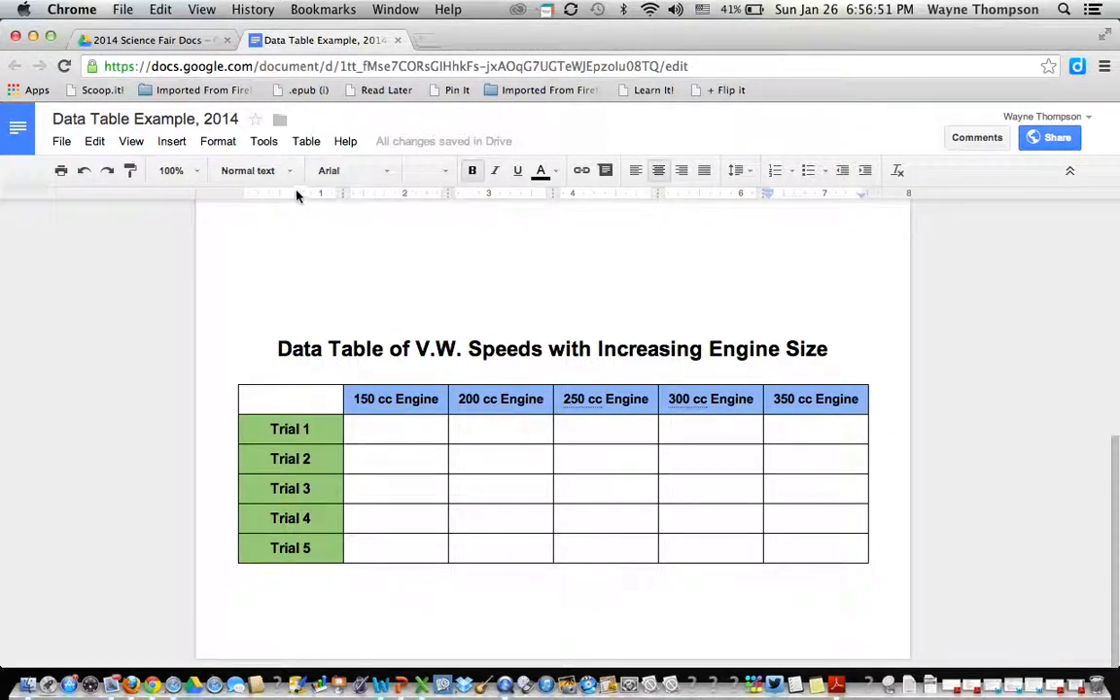
left_click(306, 141)
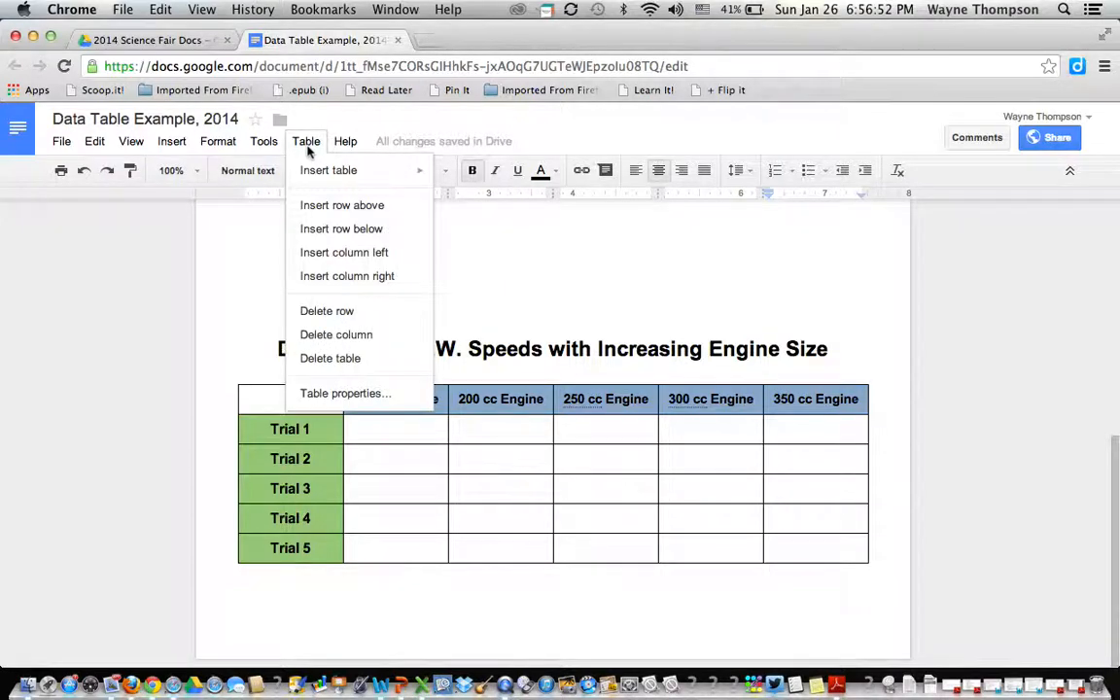
left_click(309, 393)
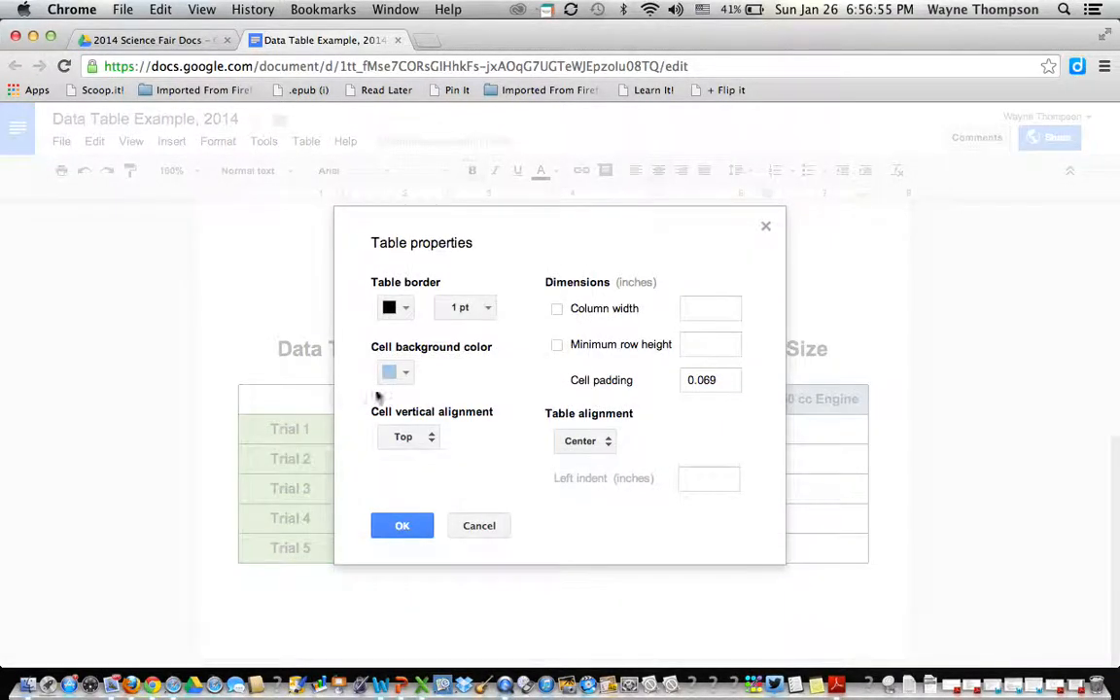
left_click(406, 373)
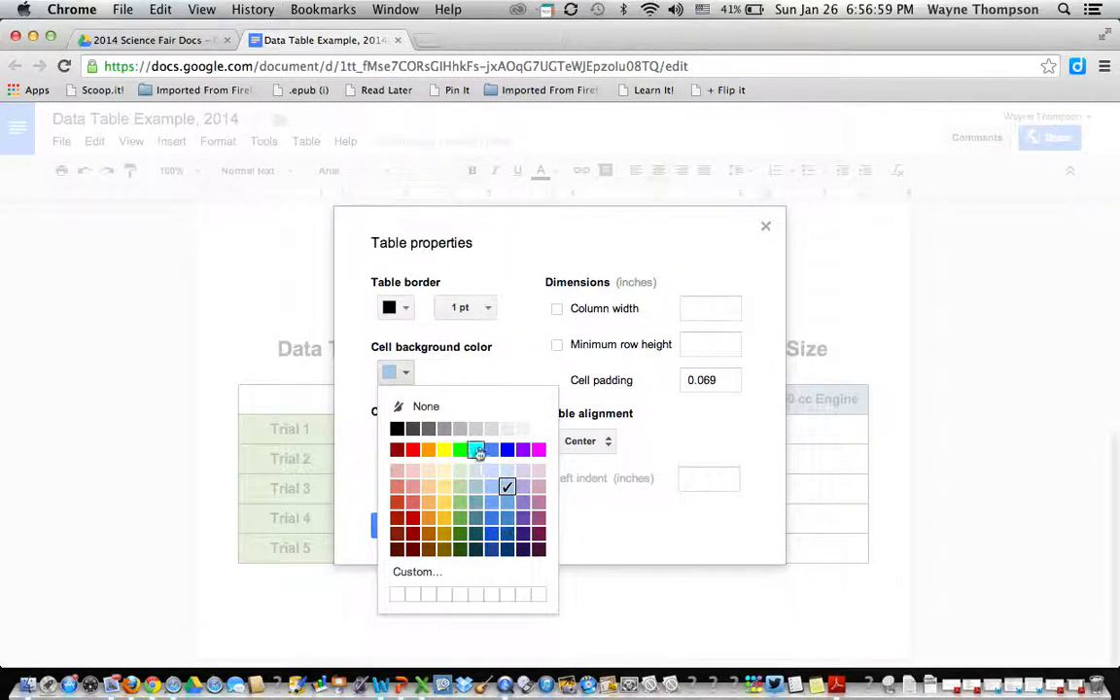
left_click(507, 485)
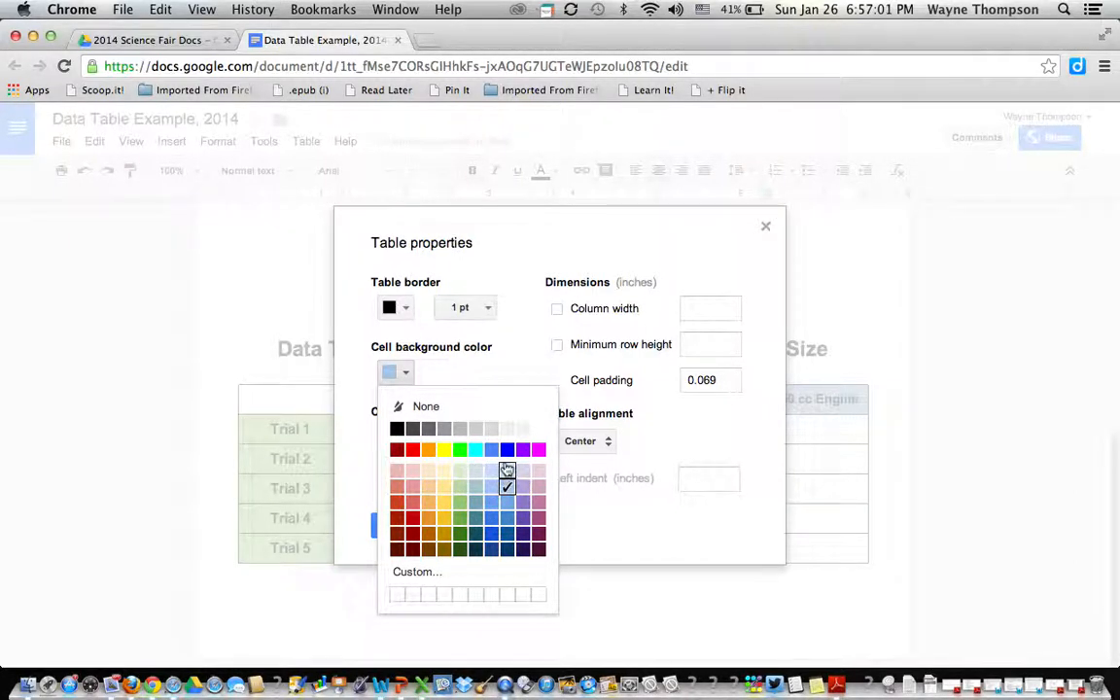
left_click(412, 488)
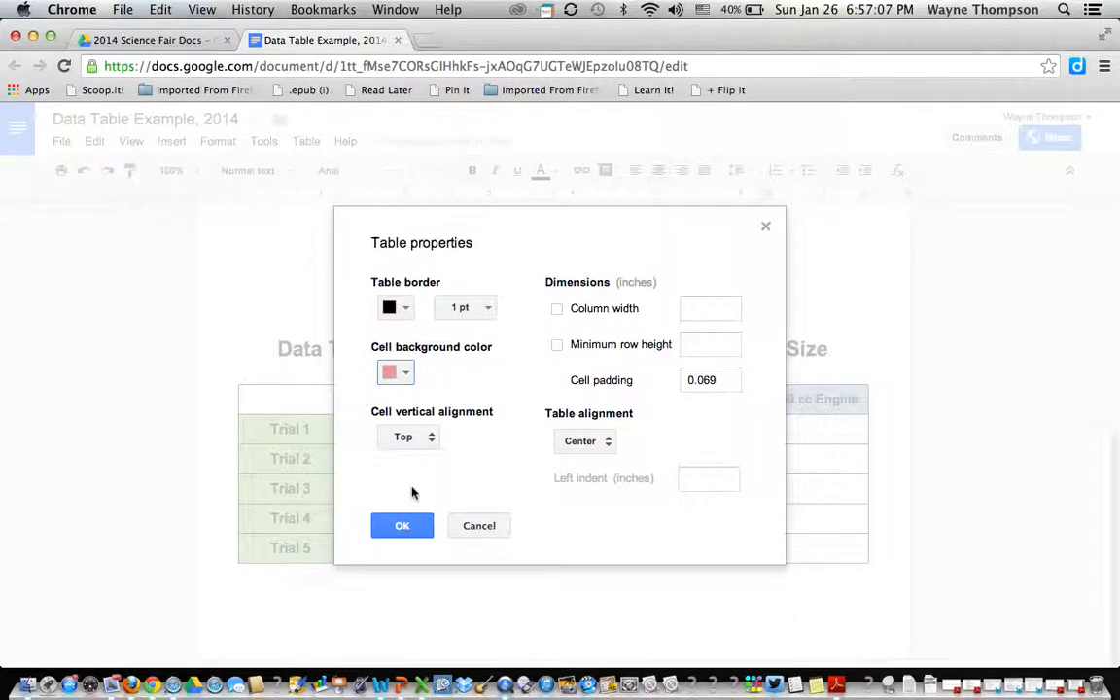
left_click(403, 528)
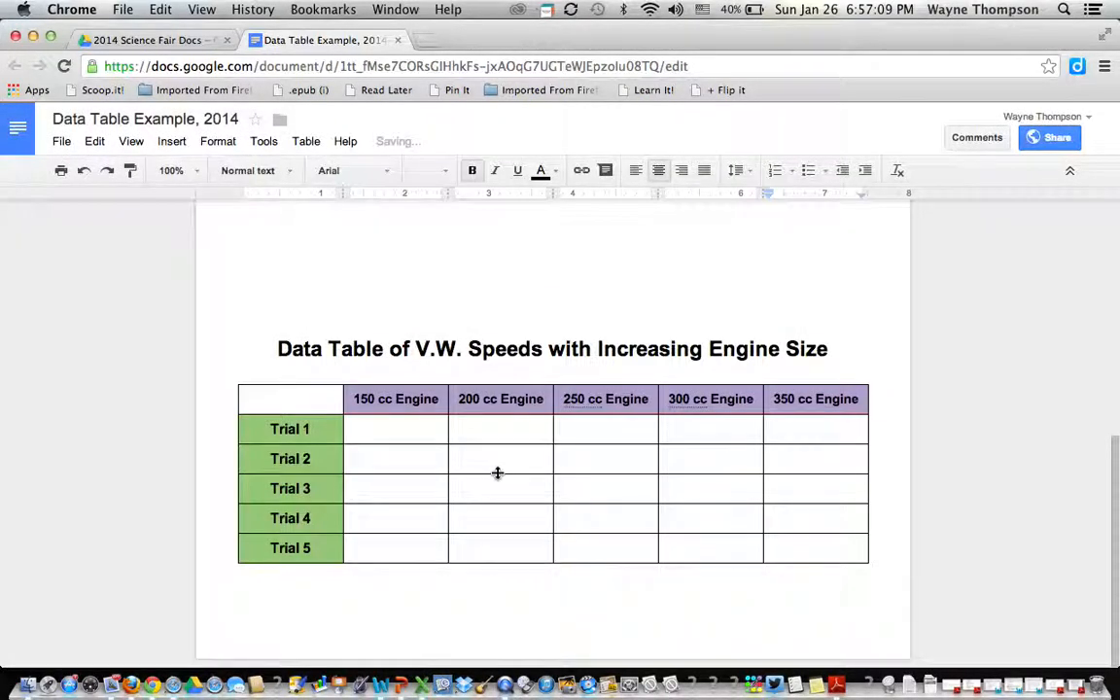
left_click(453, 452)
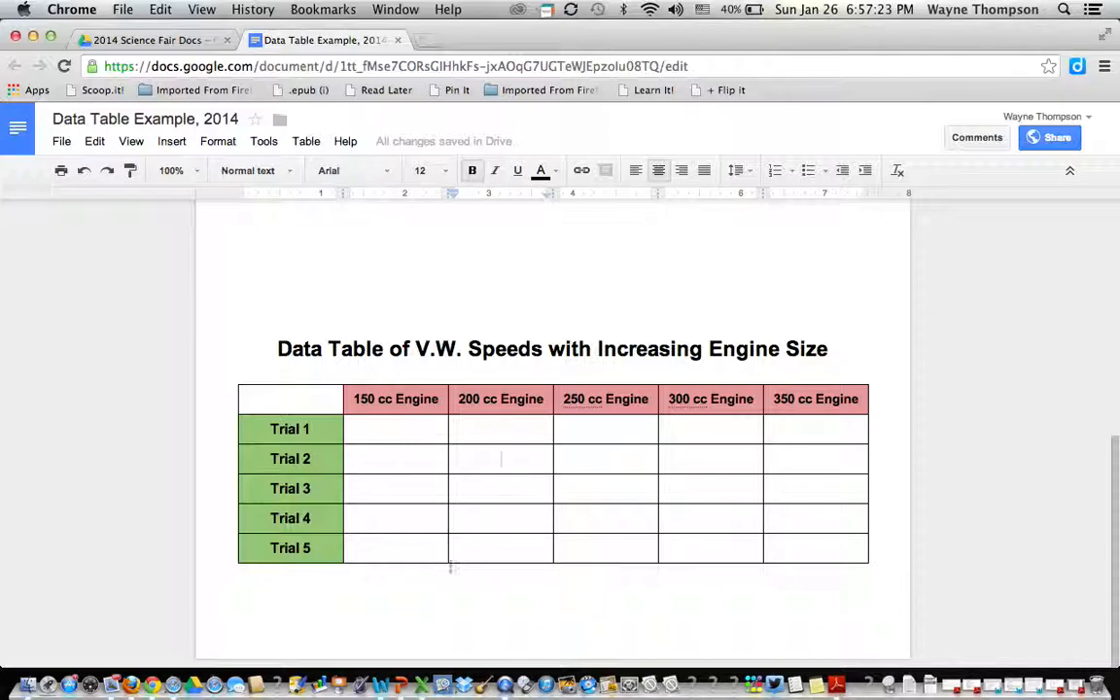
Left-align the line under the table and write the caption 'Data Table;' there.
left_click(314, 582)
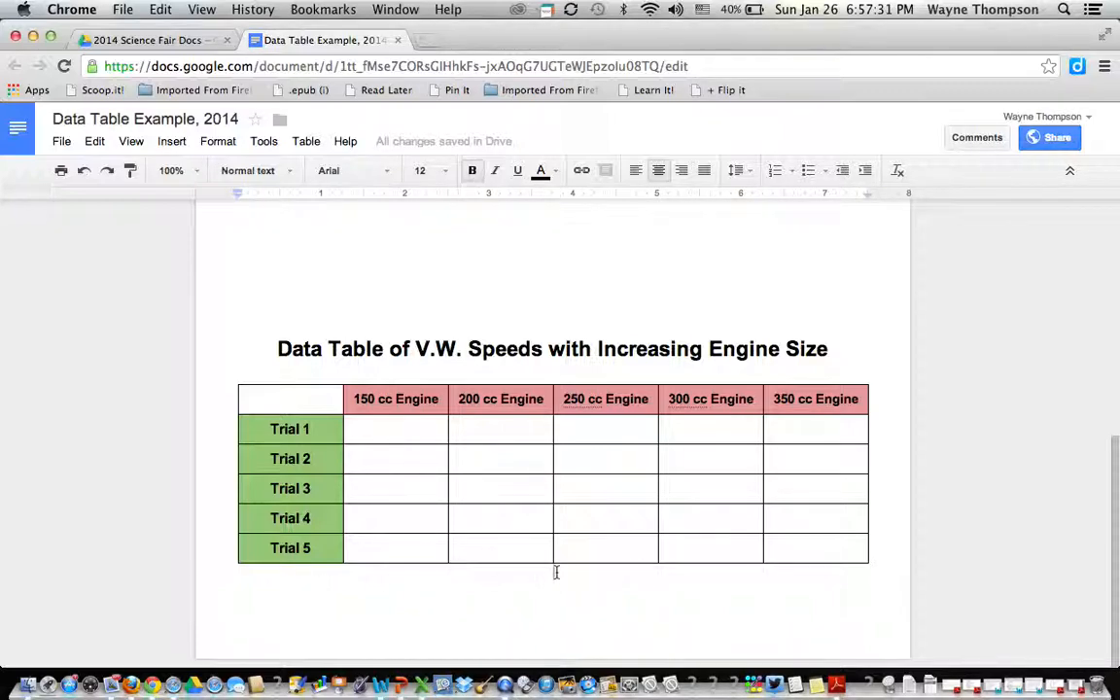
left_click(636, 172)
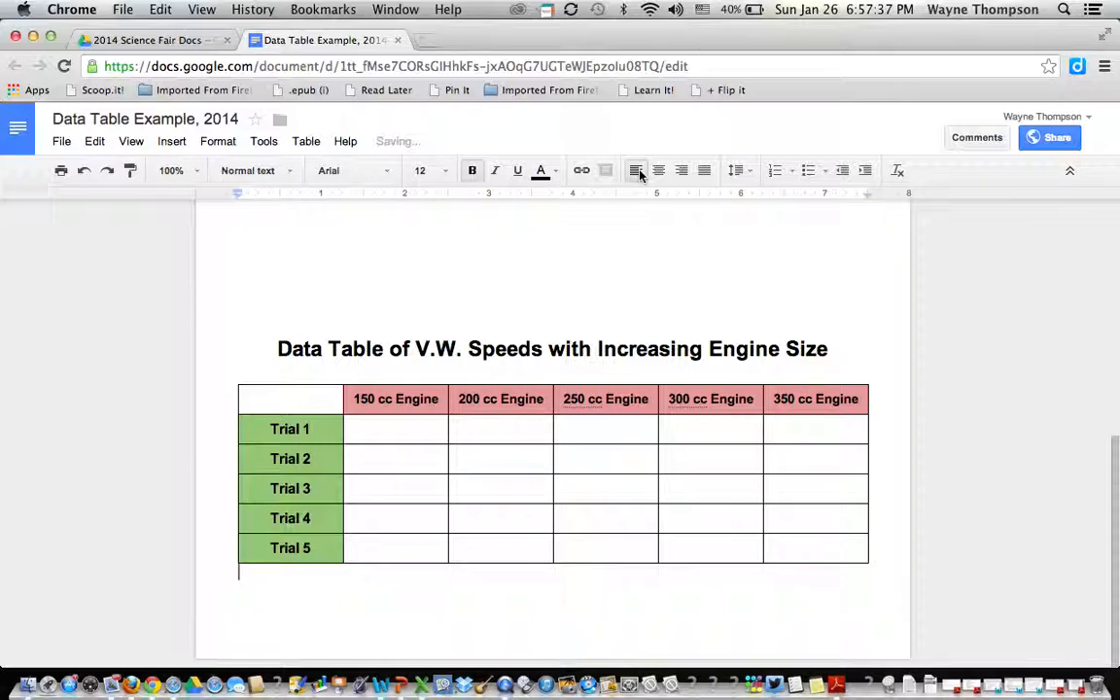
type("Data")
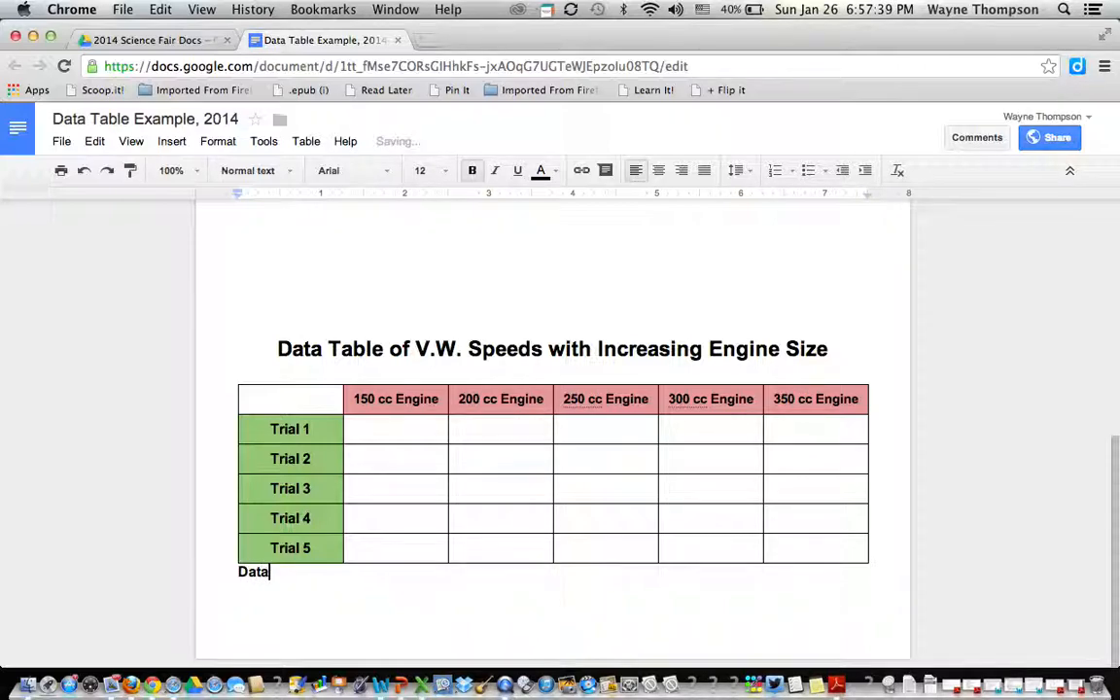
type(" 1;")
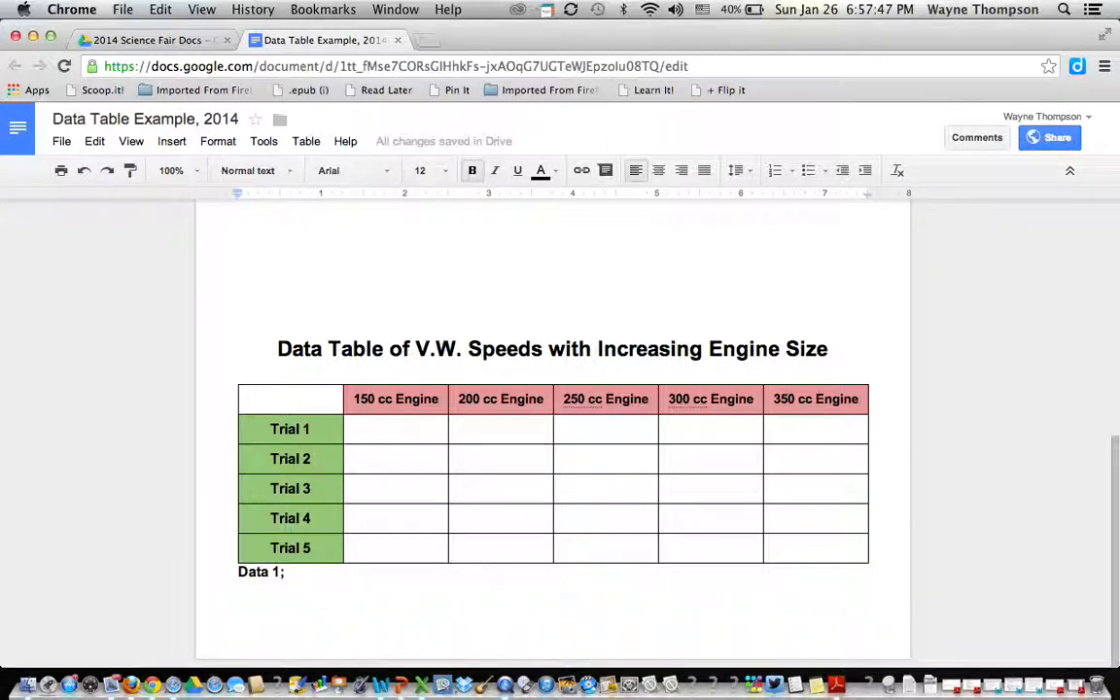
key("BackSpace")
key("BackSpace")
key("BackSpace")
type("Table;")
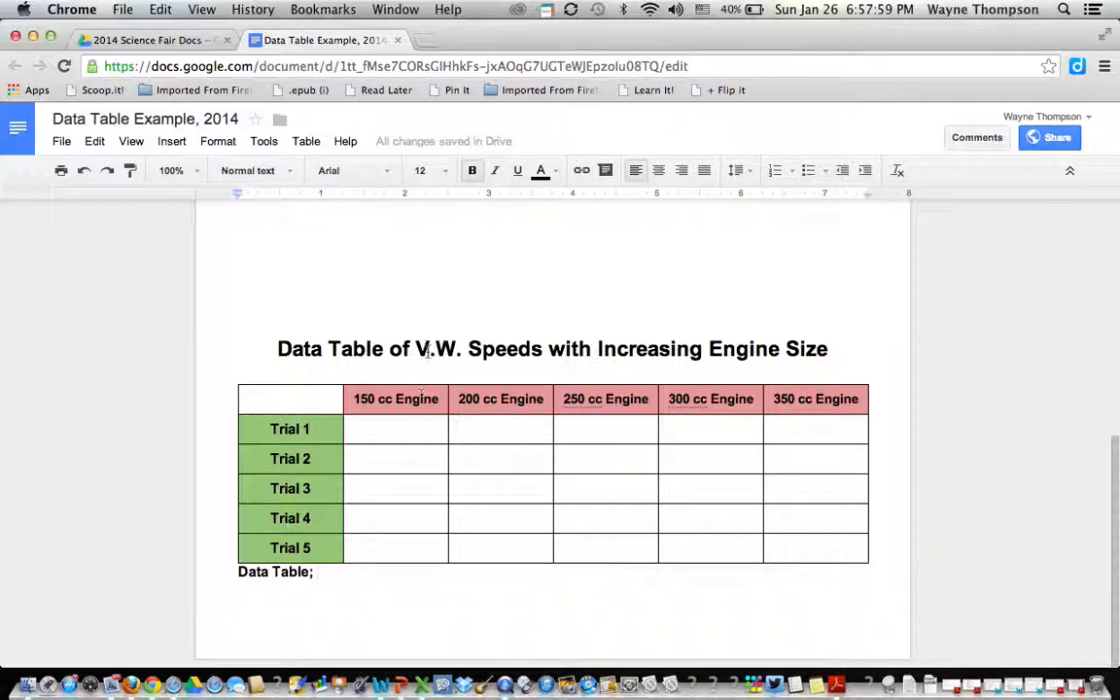
scroll(427, 351, "up", 5)
scroll(427, 351, "up", 2)
left_click(379, 366)
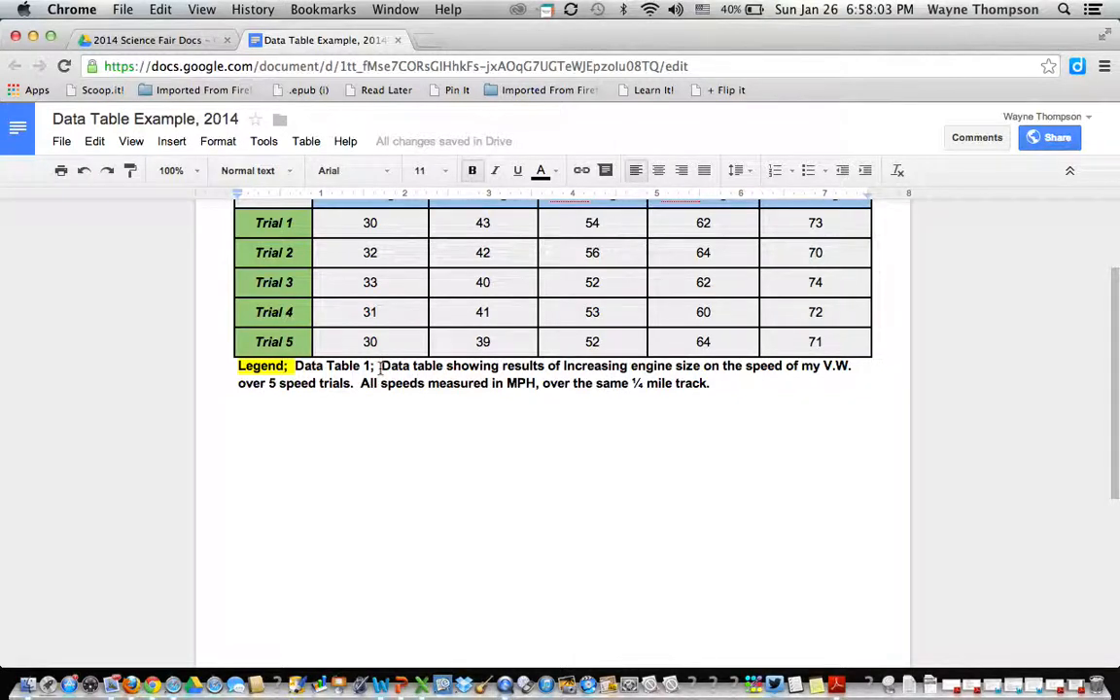
left_click_drag(380, 367, 418, 418)
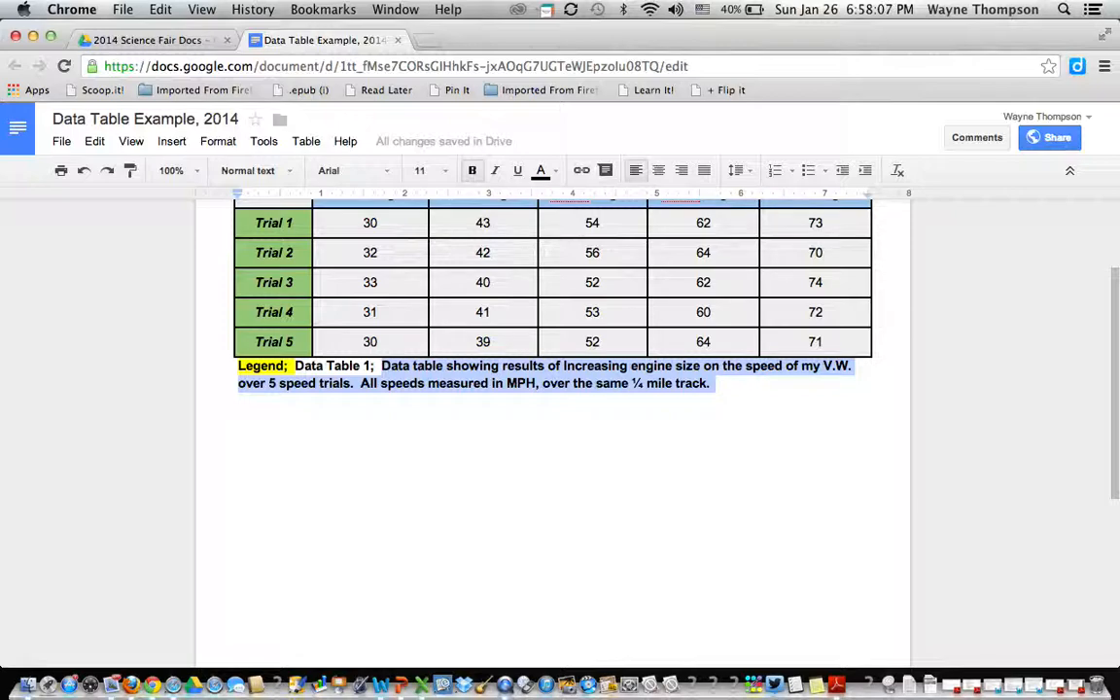
left_click(239, 401)
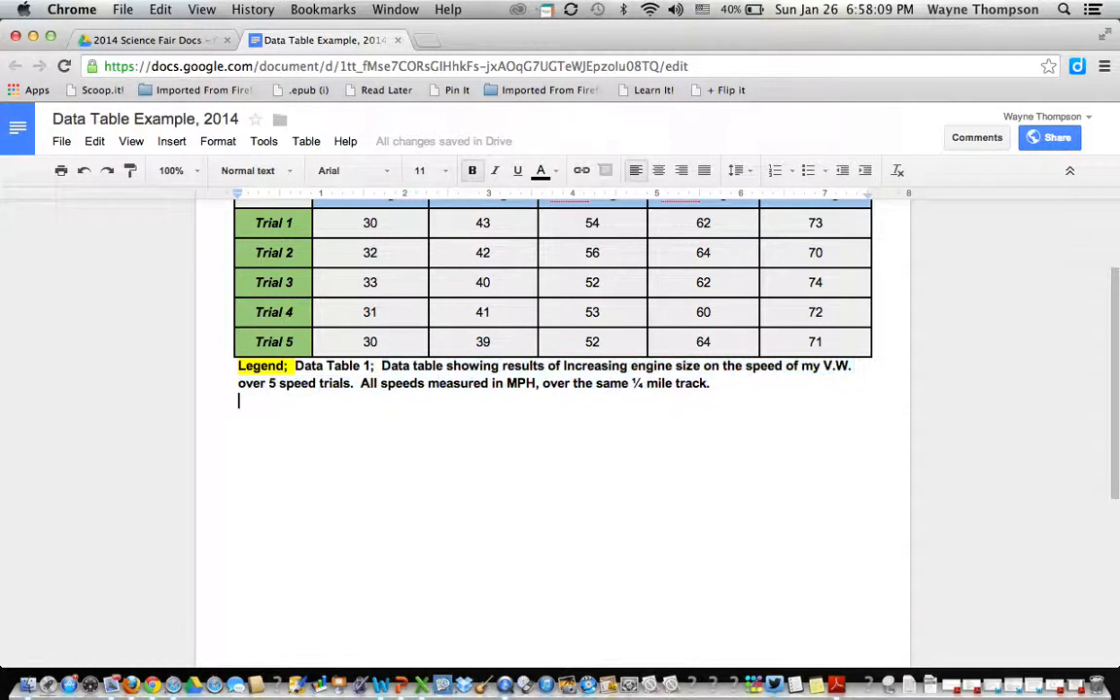
scroll(552, 419, "down", 8)
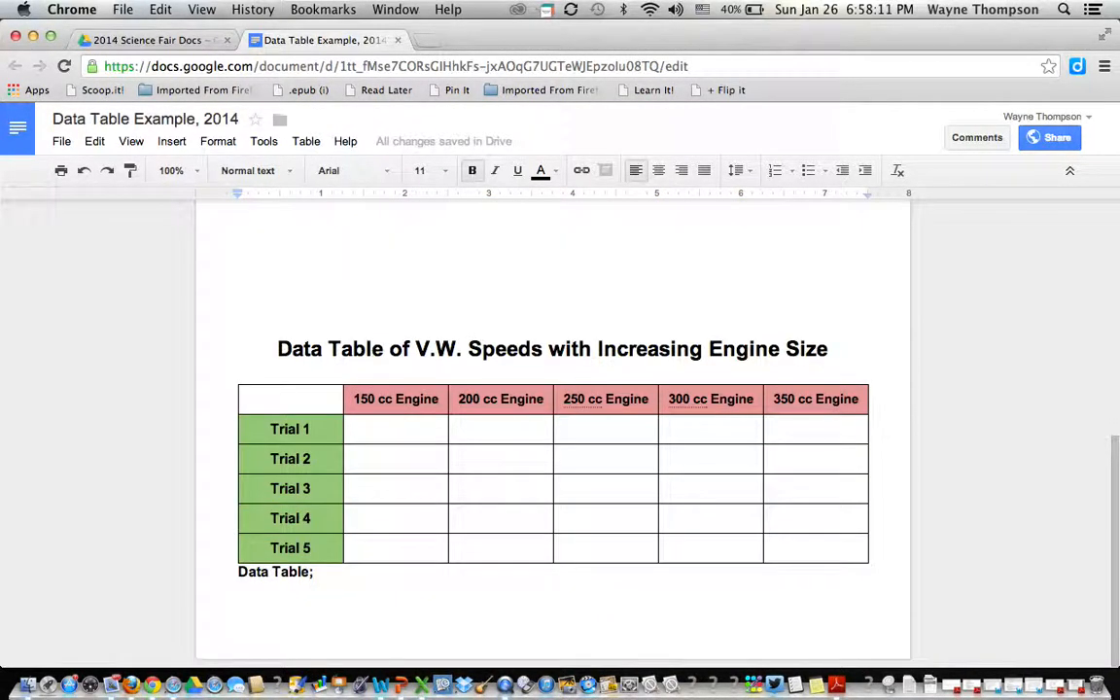
left_click(323, 577)
Paste the legend describing five MPH speed trials over a ¼ mile track after the caption.
key("super+v")
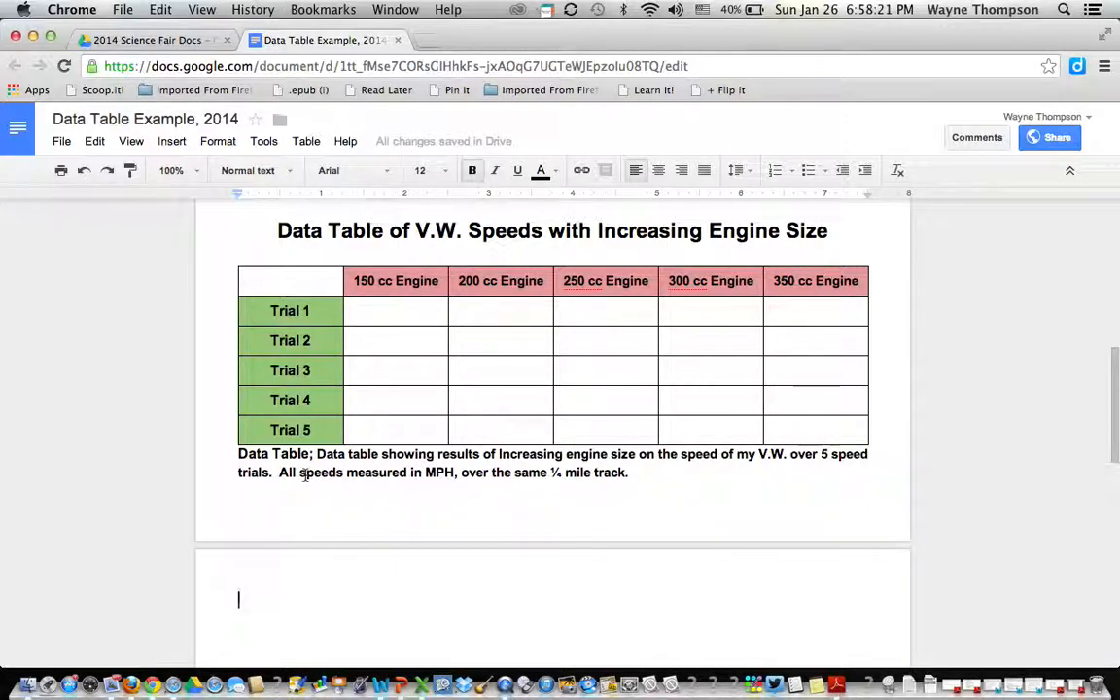
left_click_drag(279, 473, 455, 474)
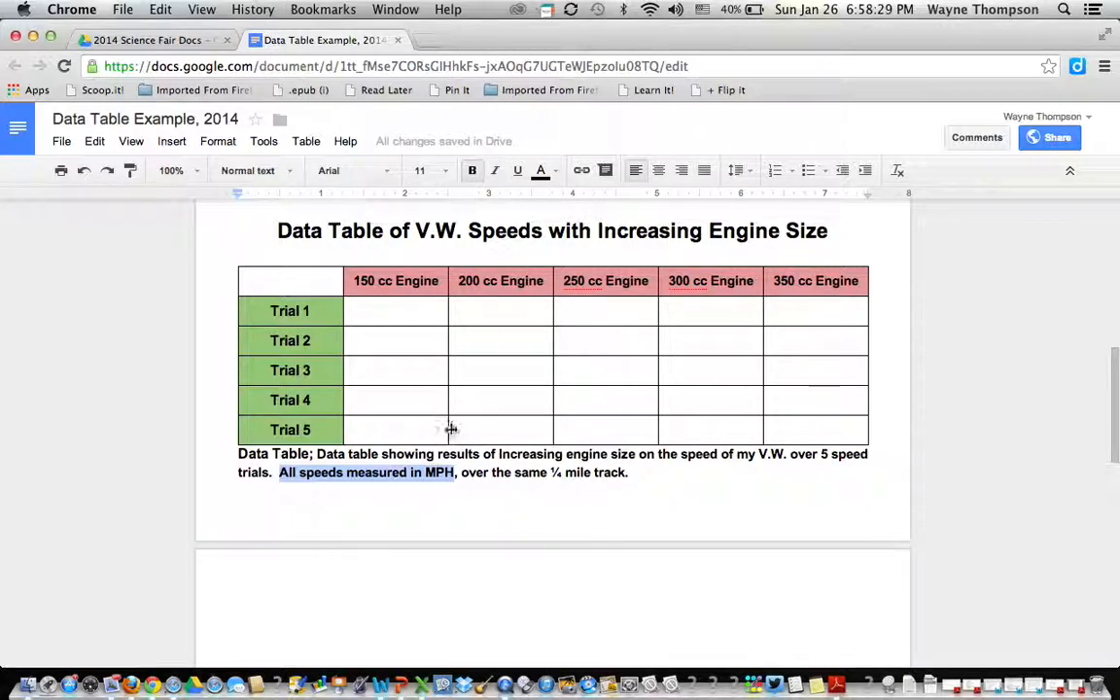
Left-align every empty data cell from Trial 1 / 150 cc through the table.
left_click(386, 317)
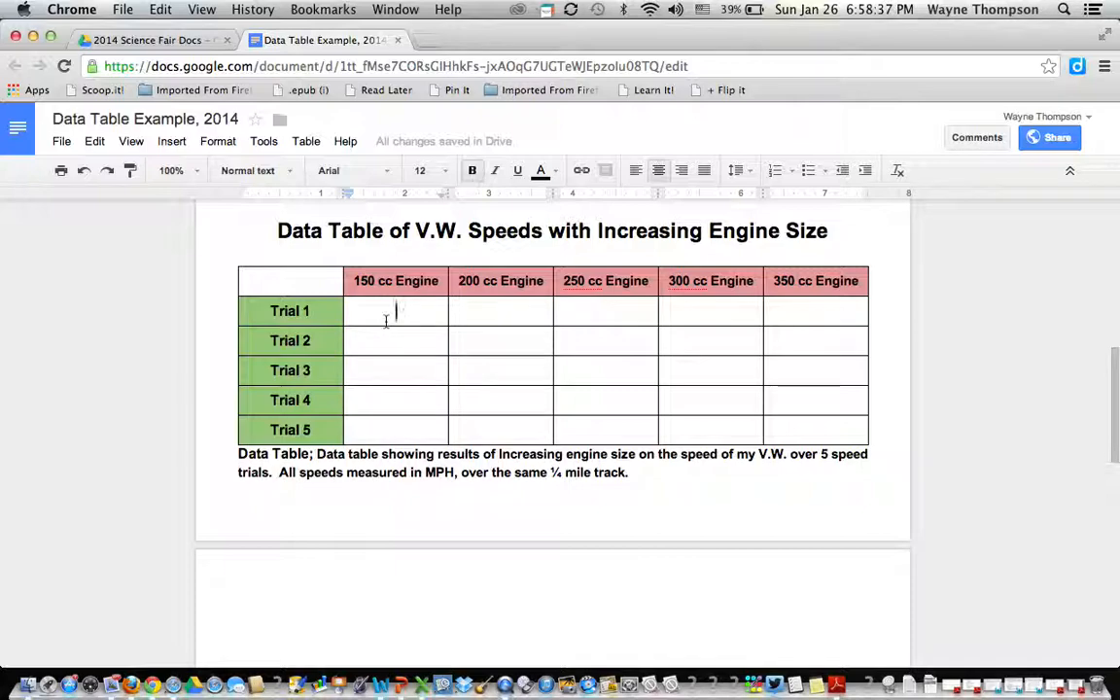
key("shift+Right")
key("shift+Right")
key("shift+Right")
key("shift+Right")
key("shift+Right")
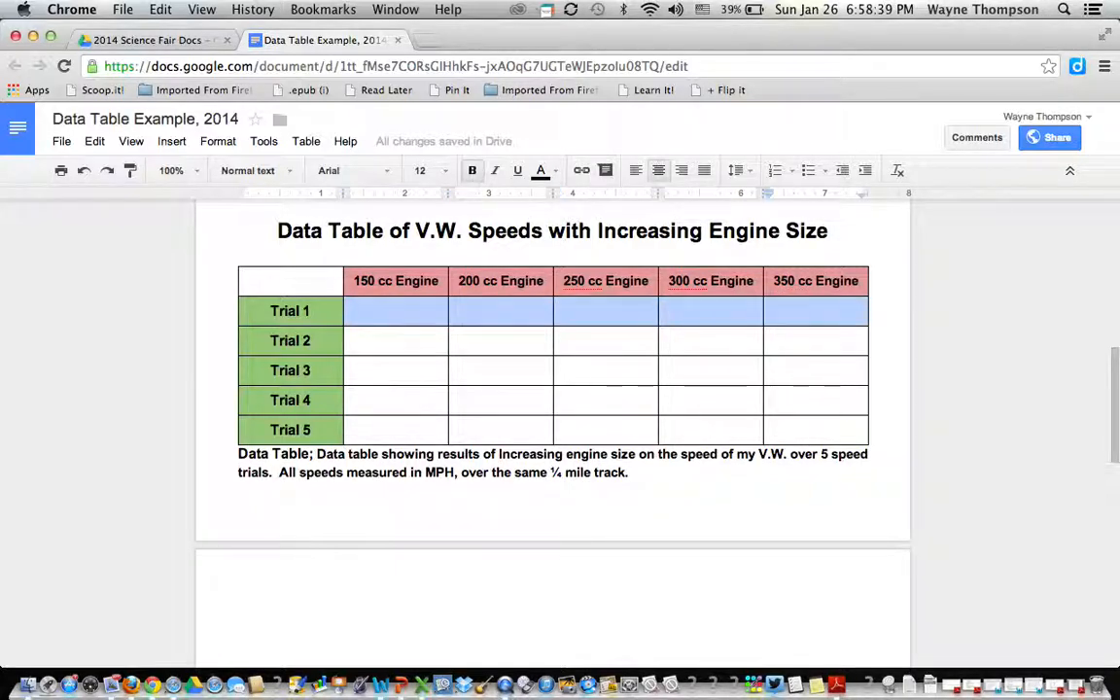
key("shift+Down")
key("shift+Down")
key("shift+Down")
key("shift+Down")
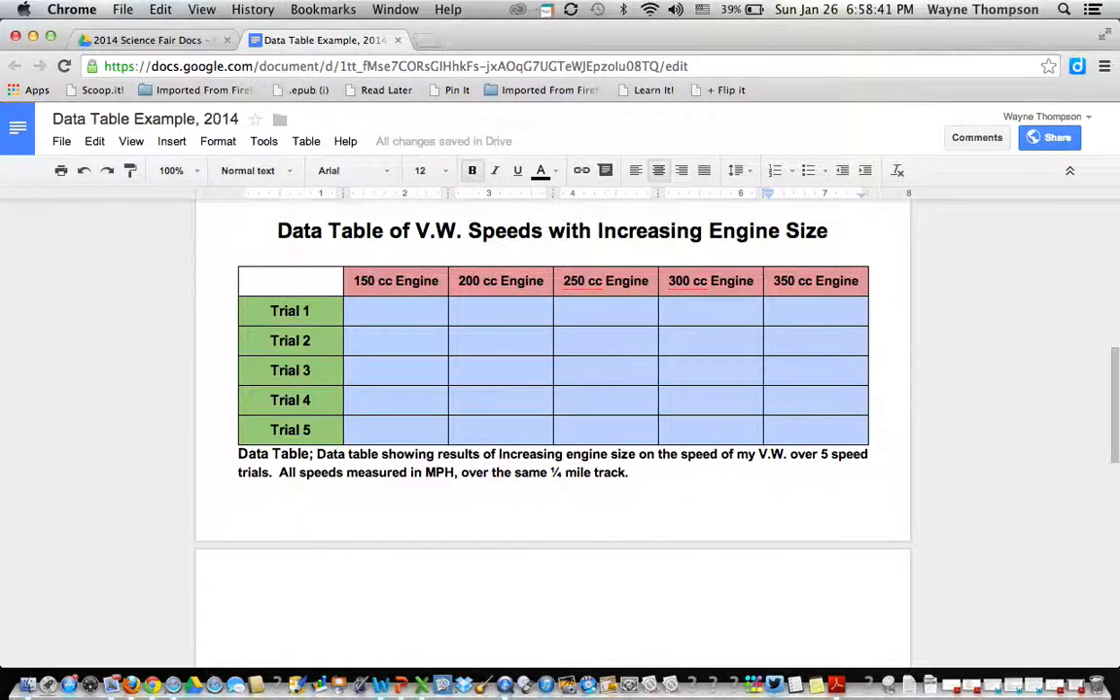
left_click(633, 172)
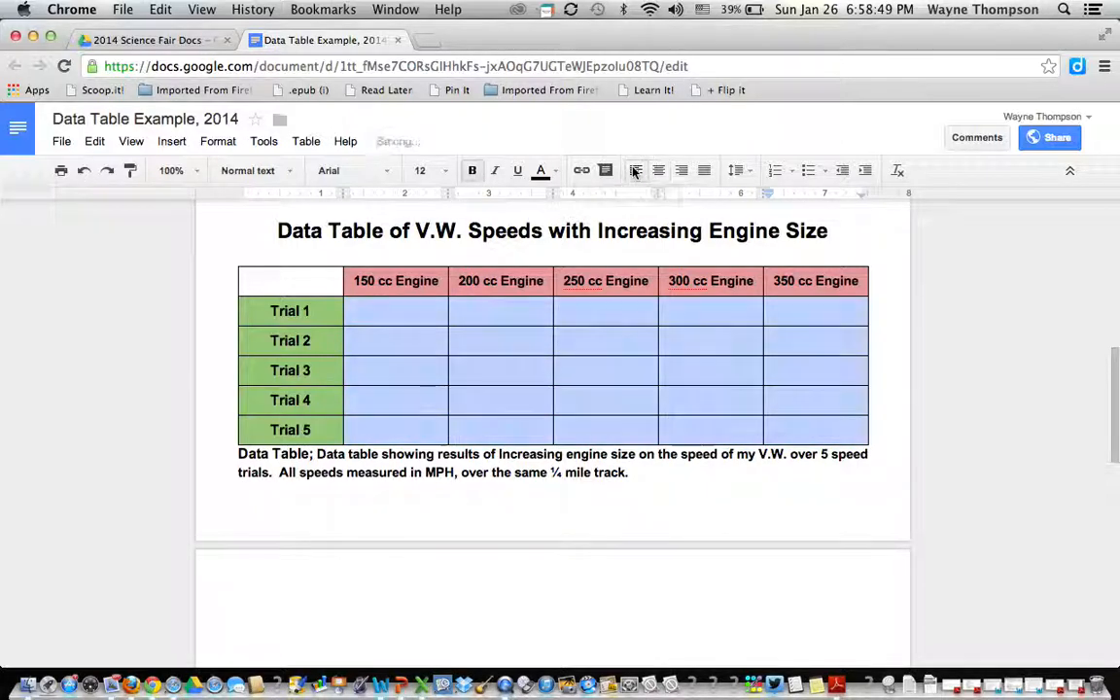
left_click(398, 316)
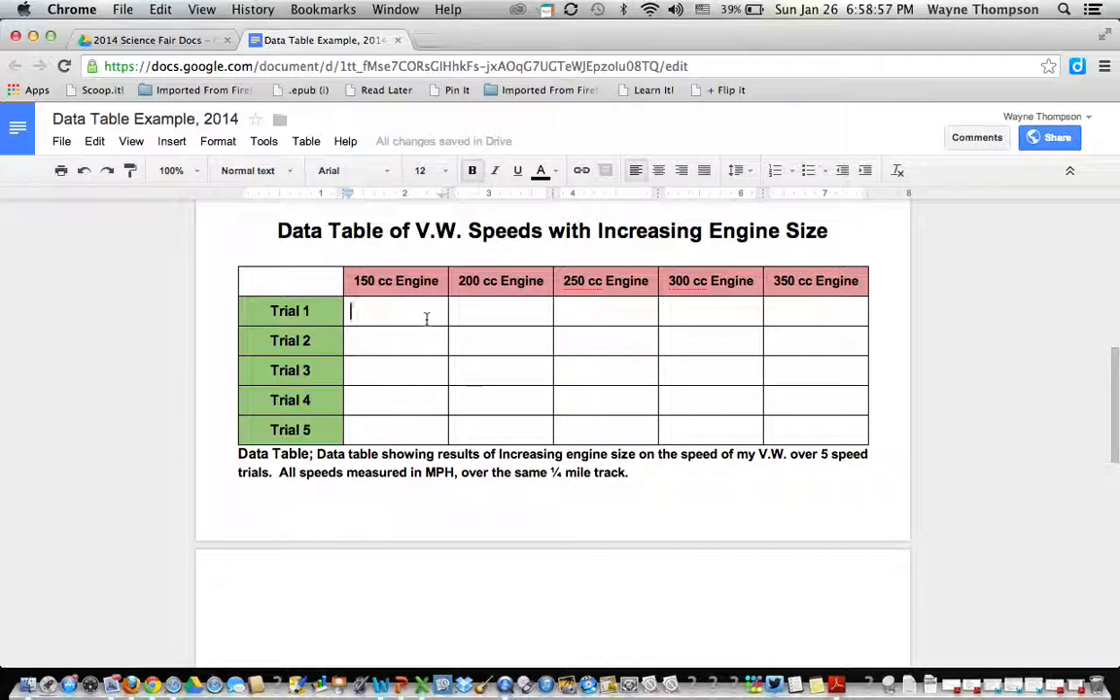
scroll(426, 319, "up", 10)
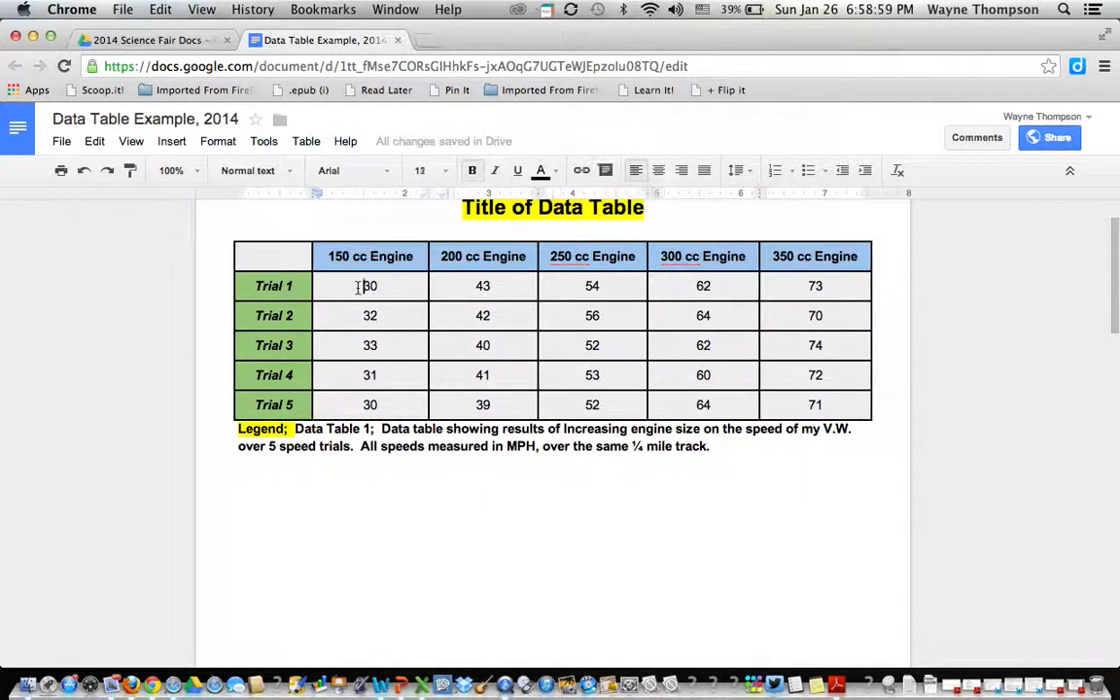
left_click_drag(330, 285, 827, 404)
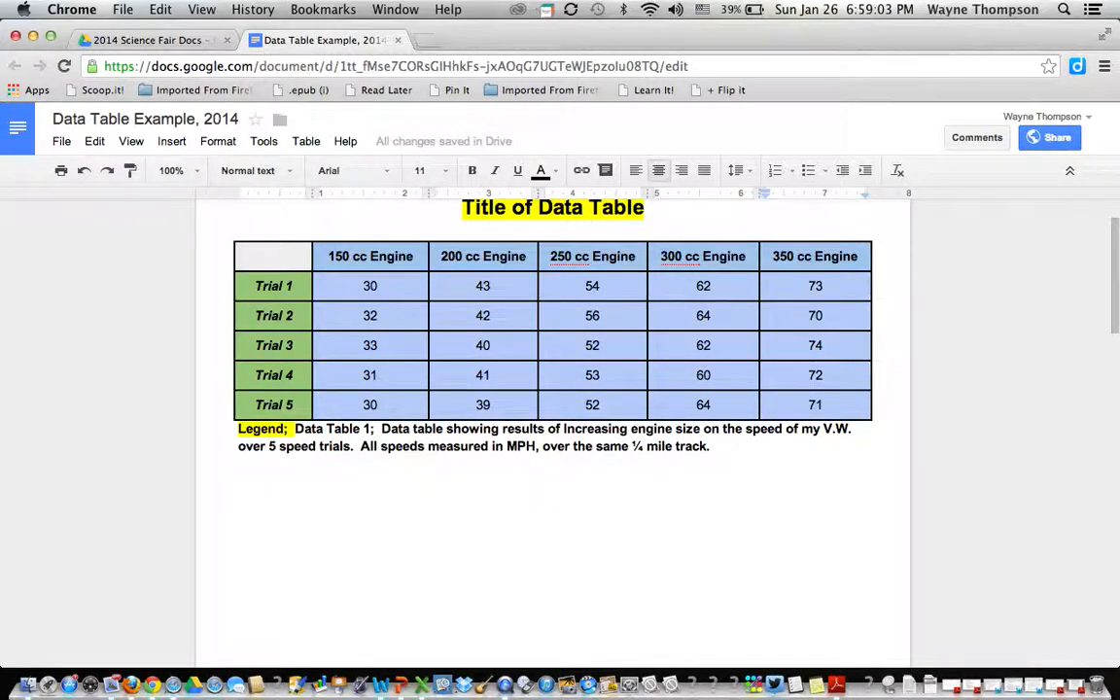
left_click(824, 428)
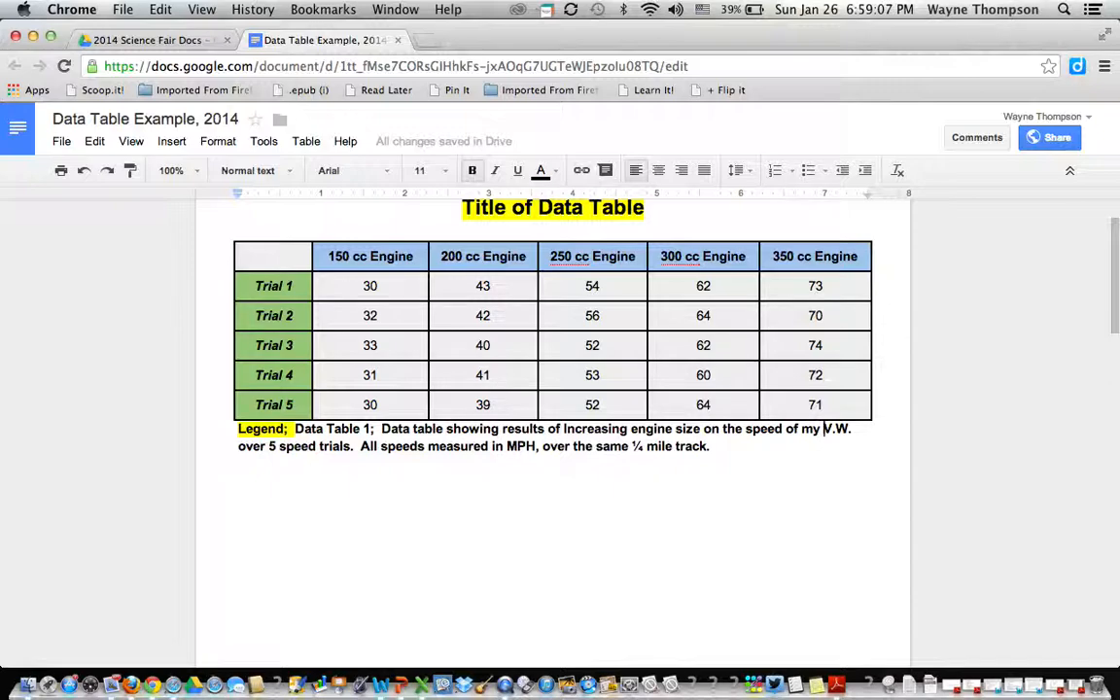
left_click(362, 285)
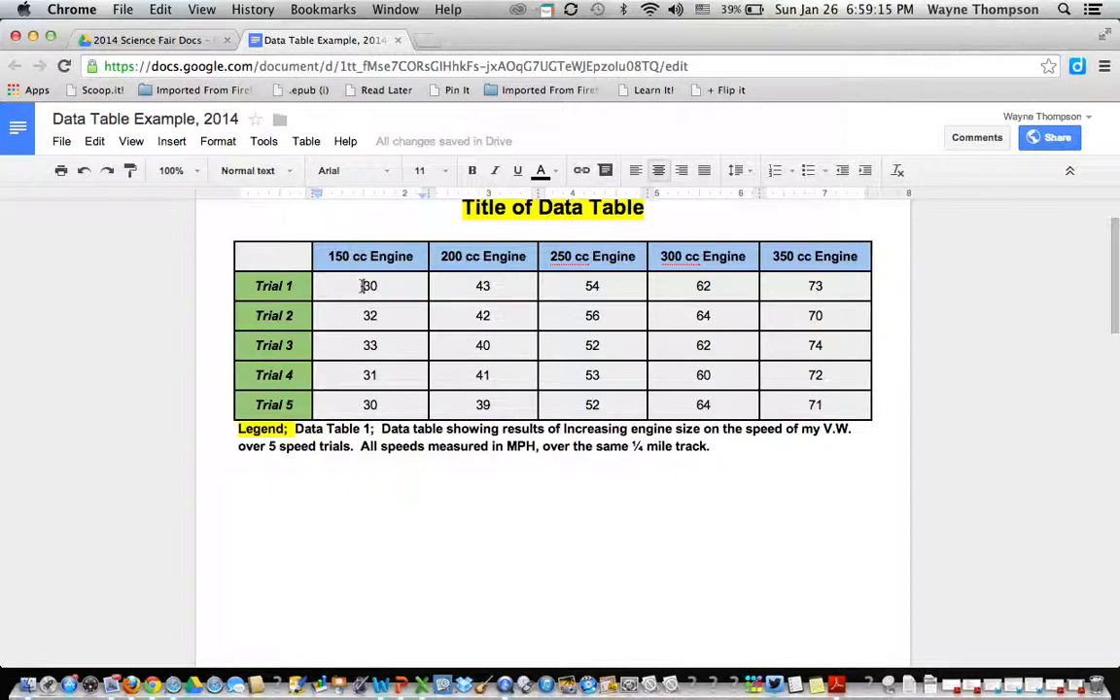
double_click(362, 285)
left_click_drag(362, 284, 777, 404)
key("super+c")
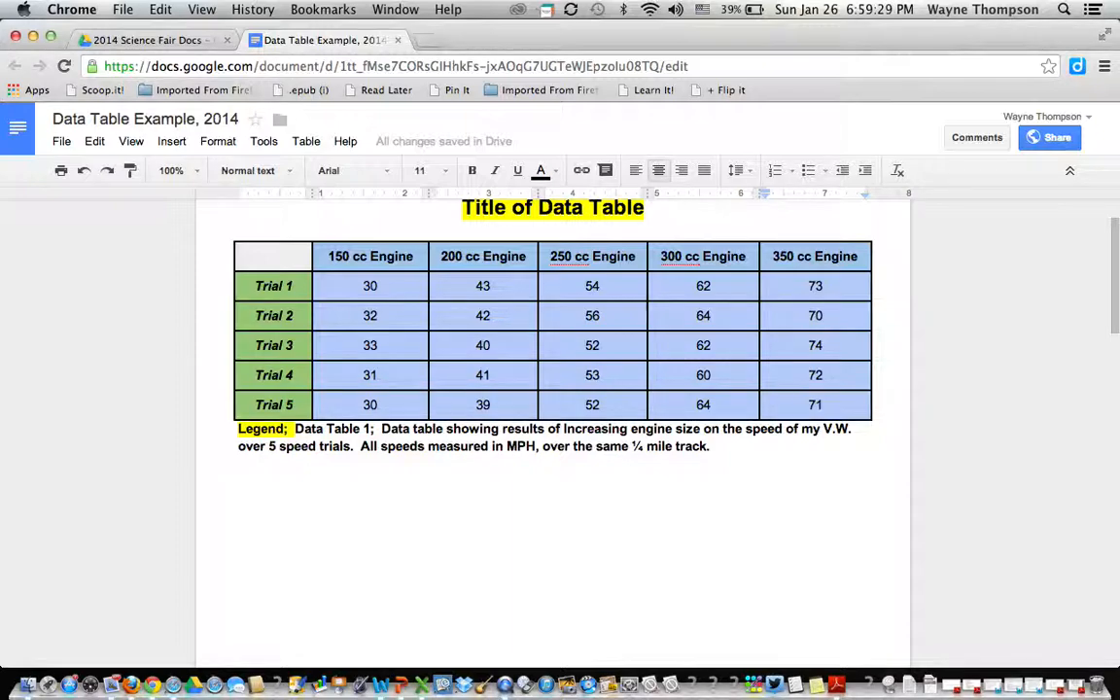
left_click(823, 428)
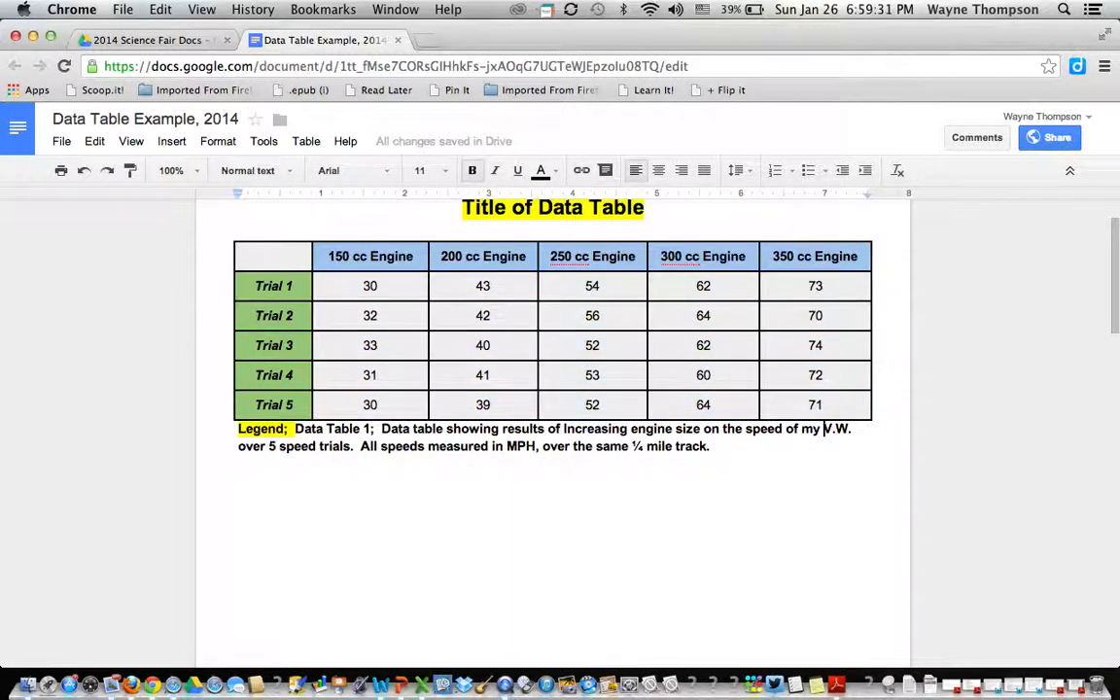
scroll(363, 246, "down", 10)
scroll(363, 246, "up", 3)
left_click(391, 315)
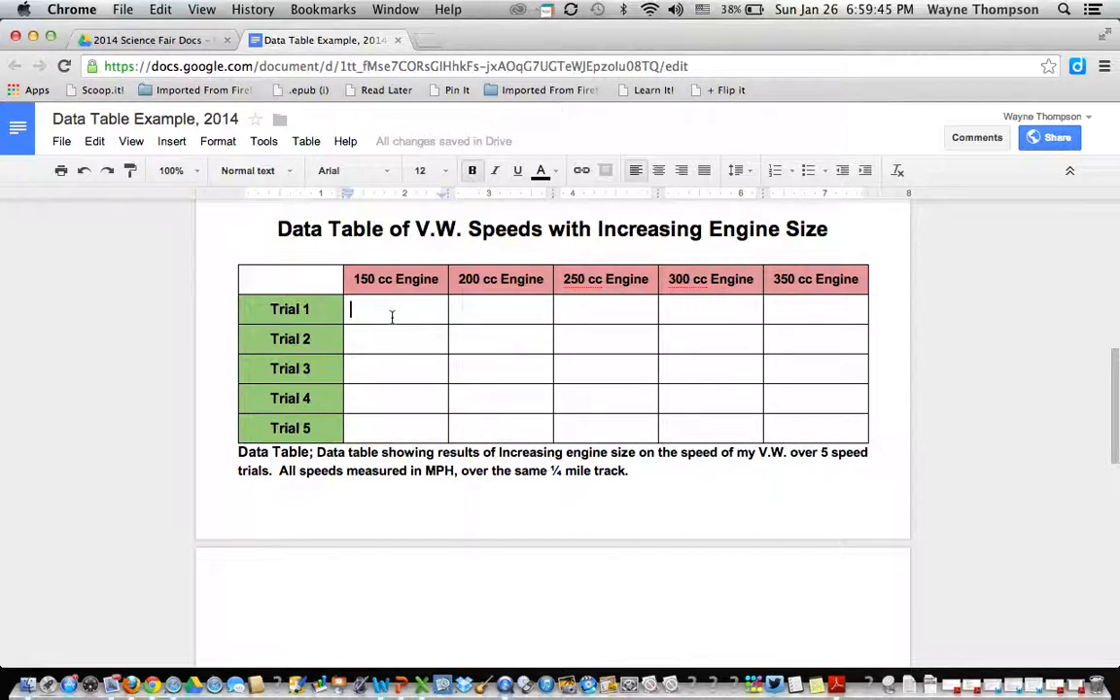
Paste the speed values, 30 up to 74 MPH, into all 25 data cells.
key("shift+Down")
key("shift+Down")
key("shift+Down")
key("shift+Down")
key("shift+Down")
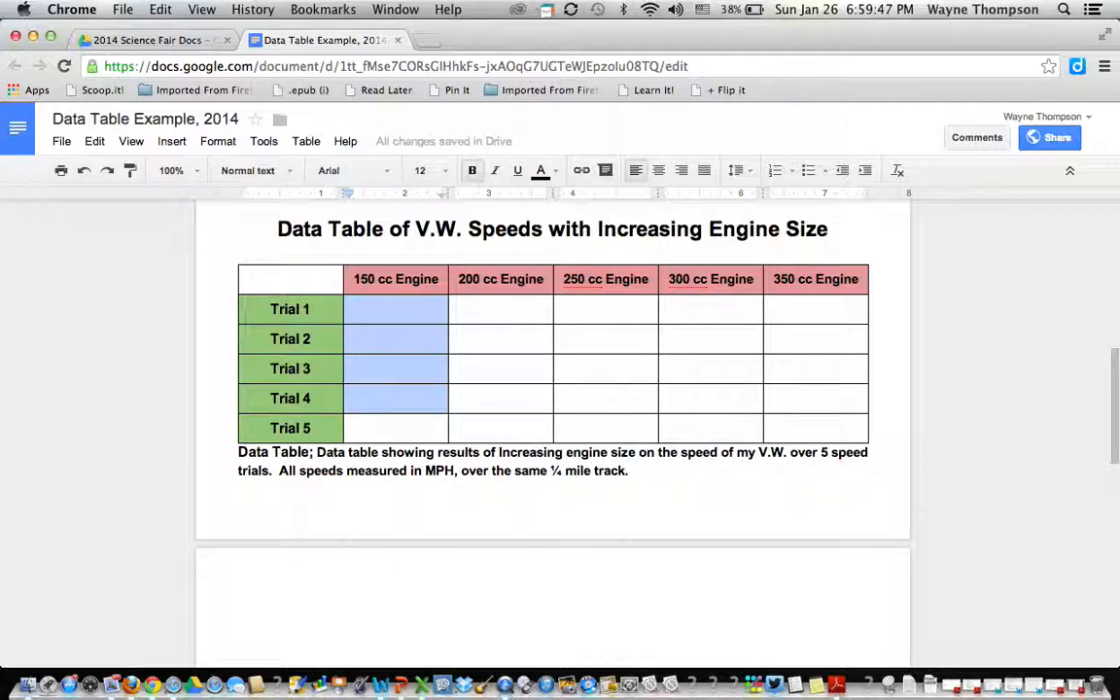
key("shift+Right")
key("shift+Right")
key("shift+Right")
key("shift+Right")
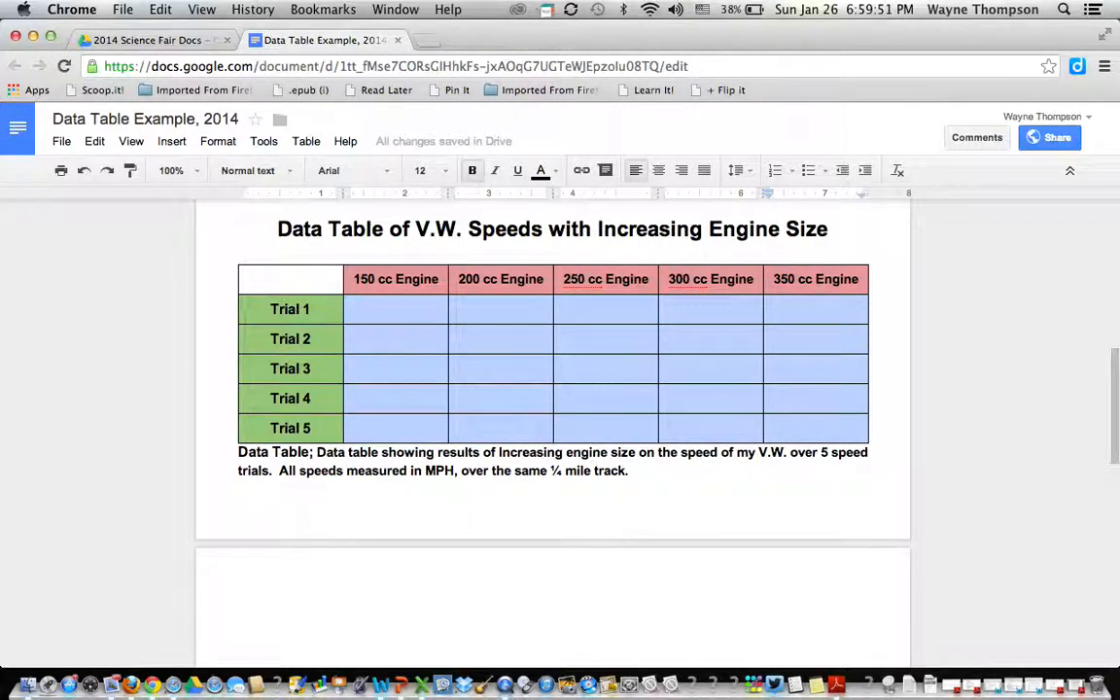
key("super+v")
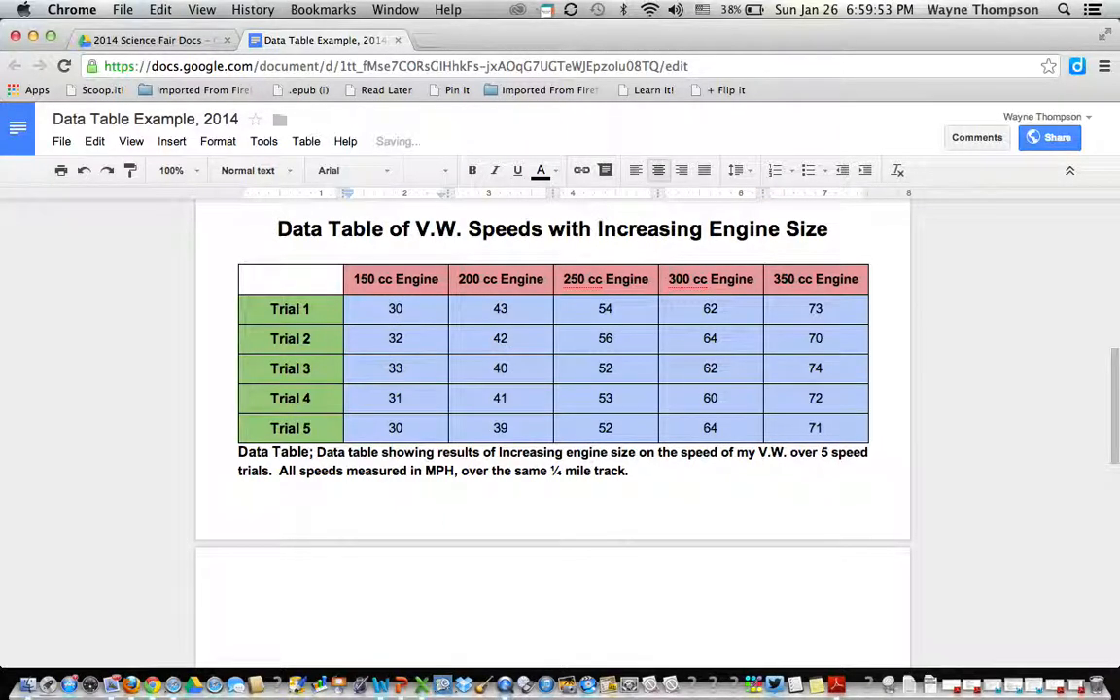
left_click(409, 318)
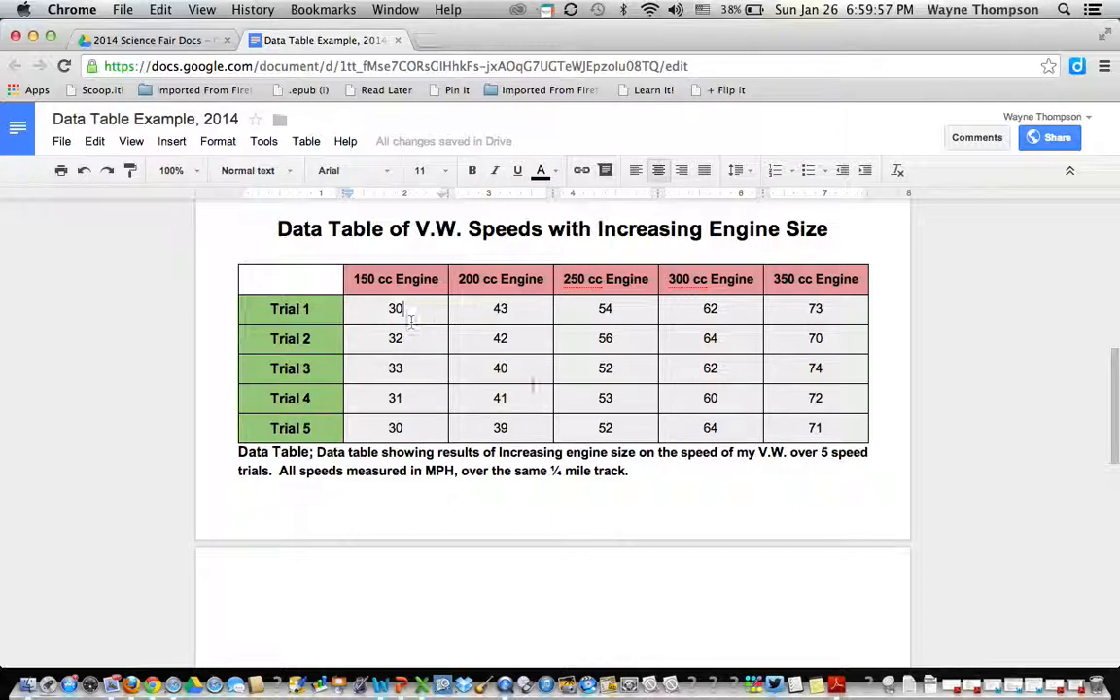